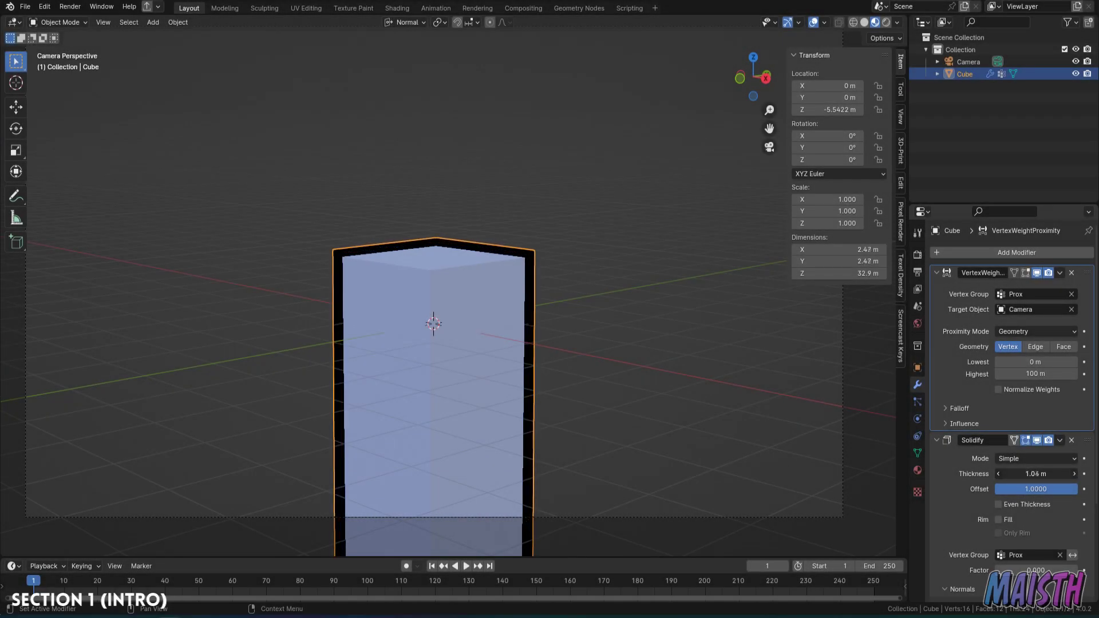
- Try moving the camera along its local Z axis, away from the outlined cube
click(843, 350)
scroll(721, 278, down, 2)
key(g)
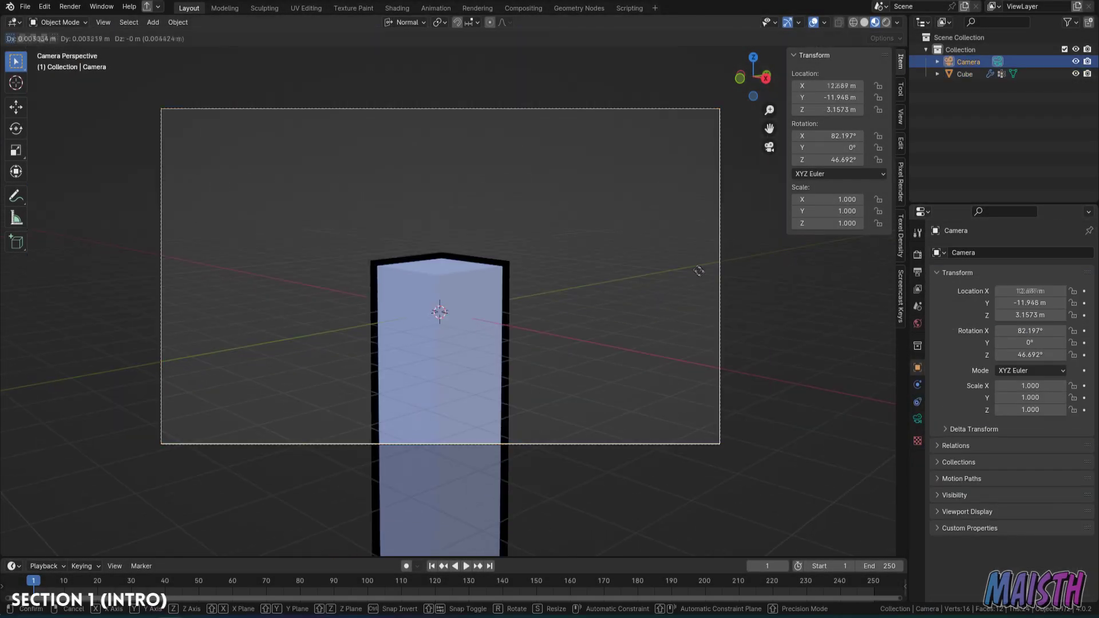
key(z)
key(z)
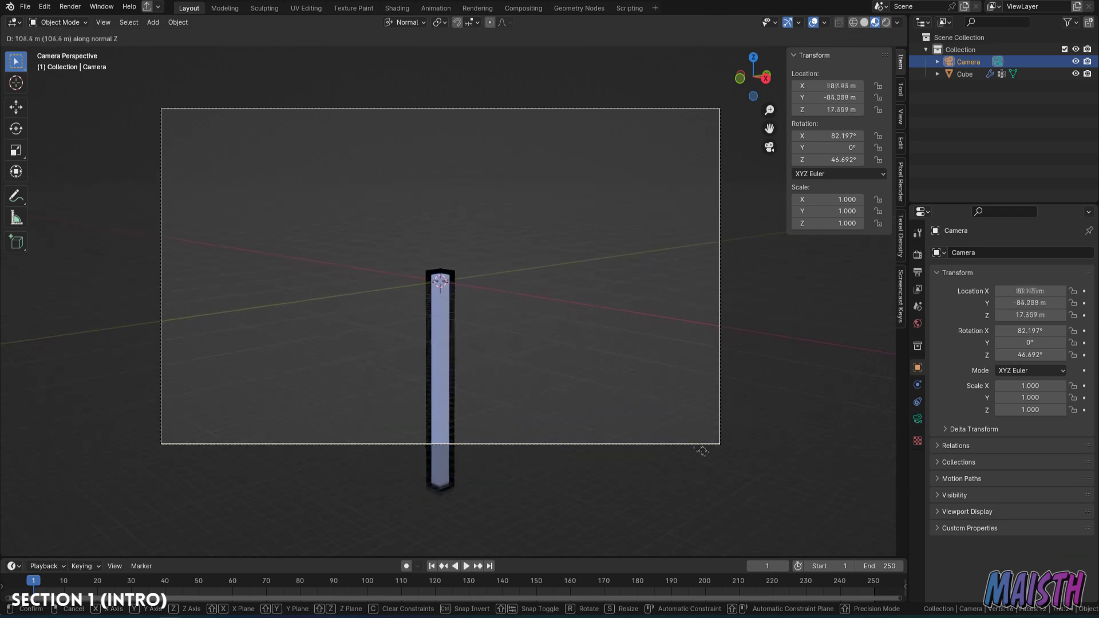
key(Escape)
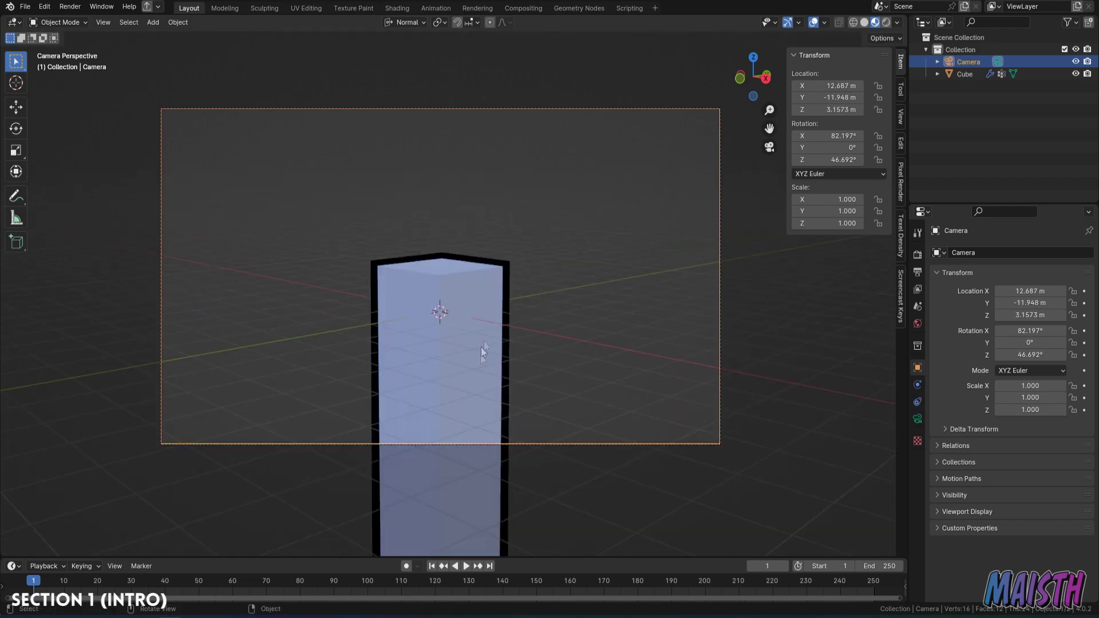
click(483, 350)
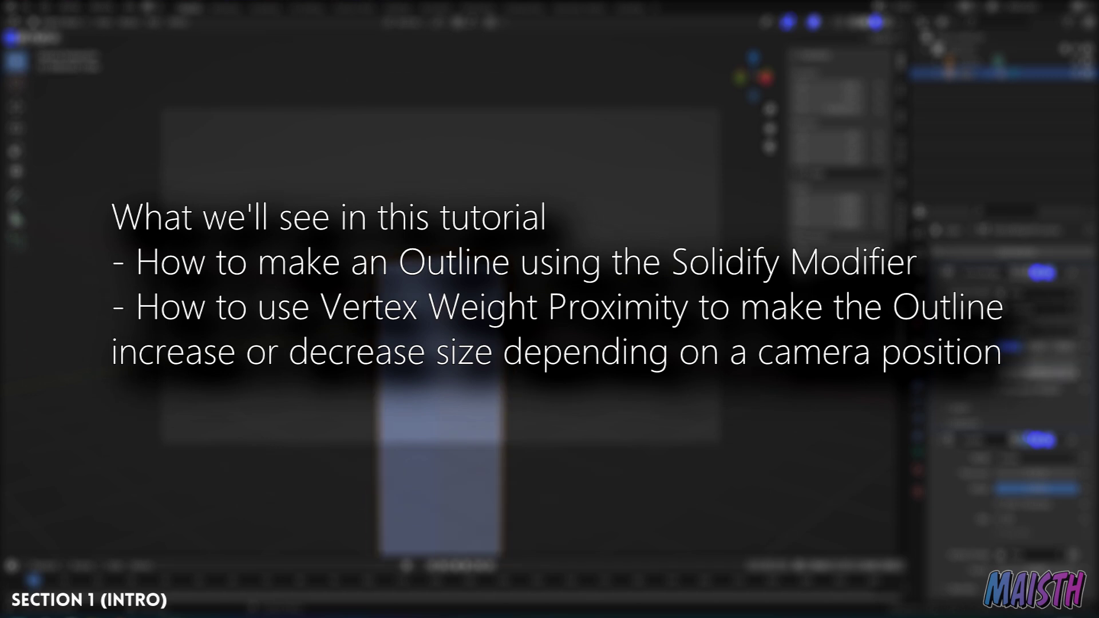
key(alt+a)
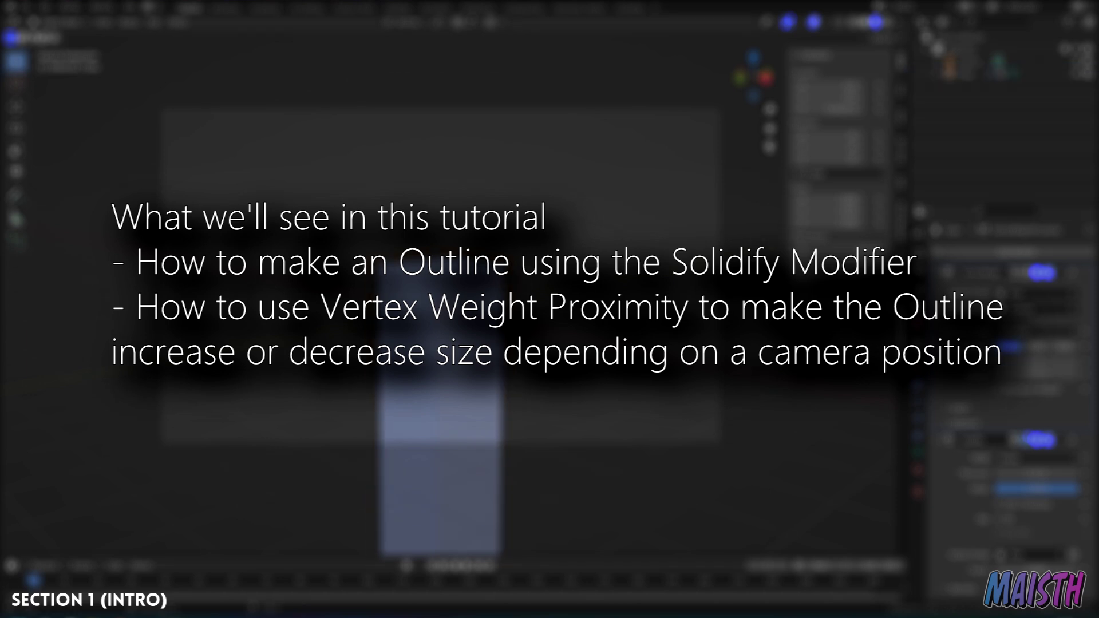
key(ctrl+z)
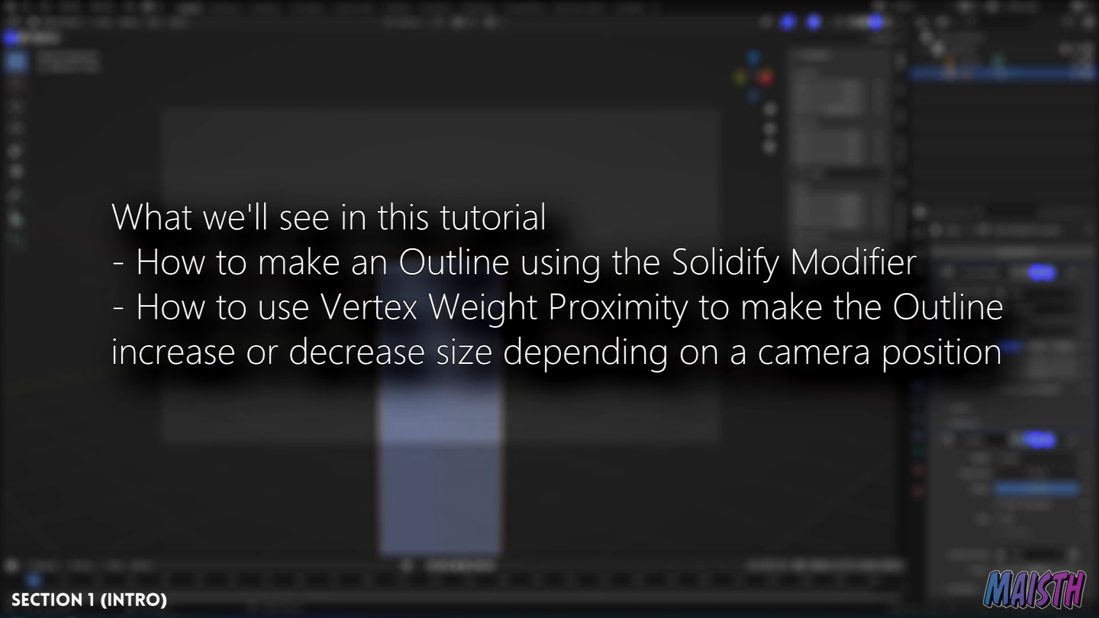
drag(1038, 475, 1053, 474)
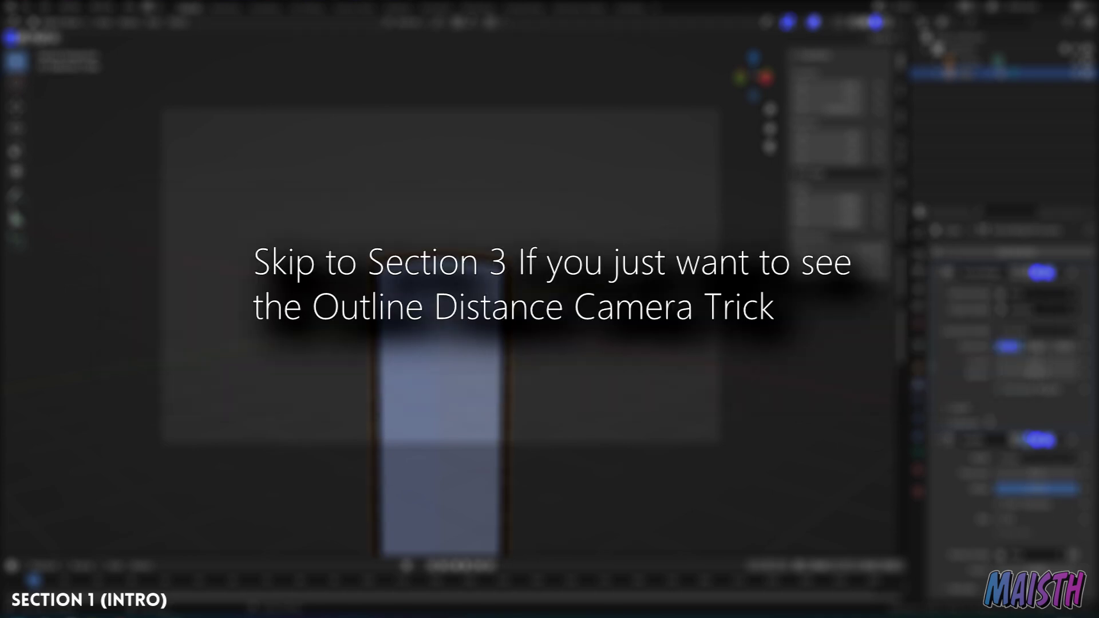
click(721, 366)
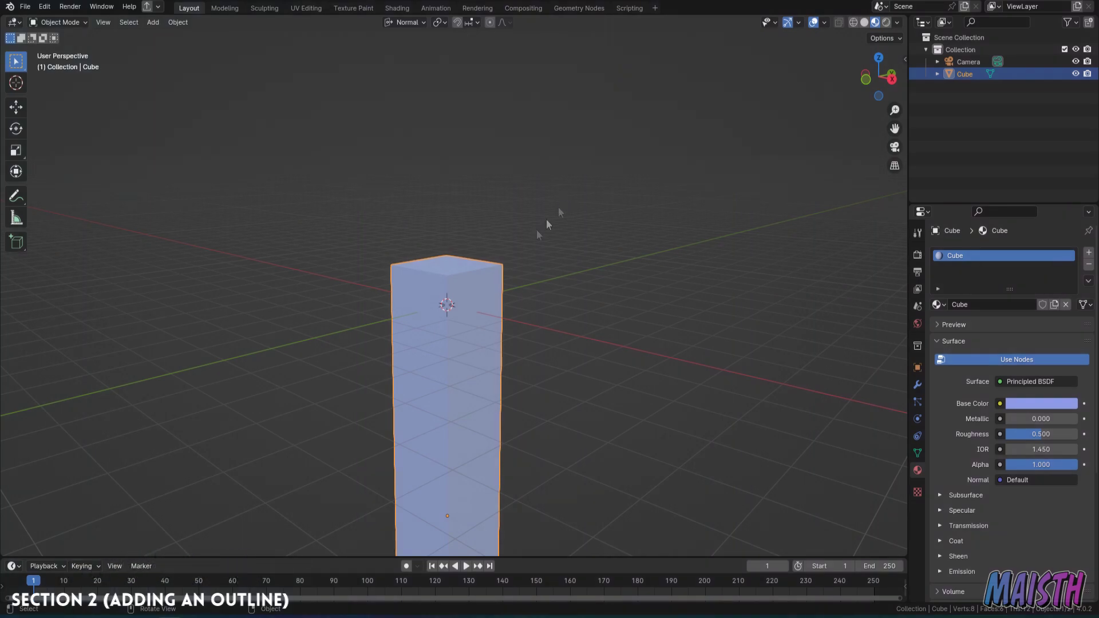
- Switch to the camera view and add a Solidify modifier to the cube
key(g)
middle_drag(600, 257, 669, 199)
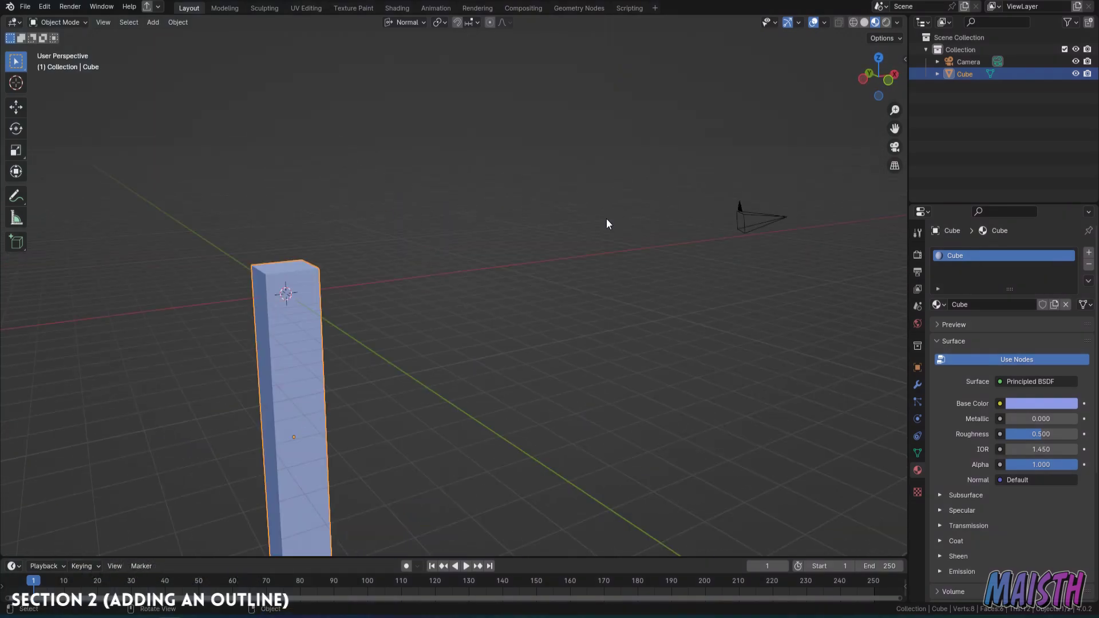
key(KP_0)
scroll(503, 247, up, 4)
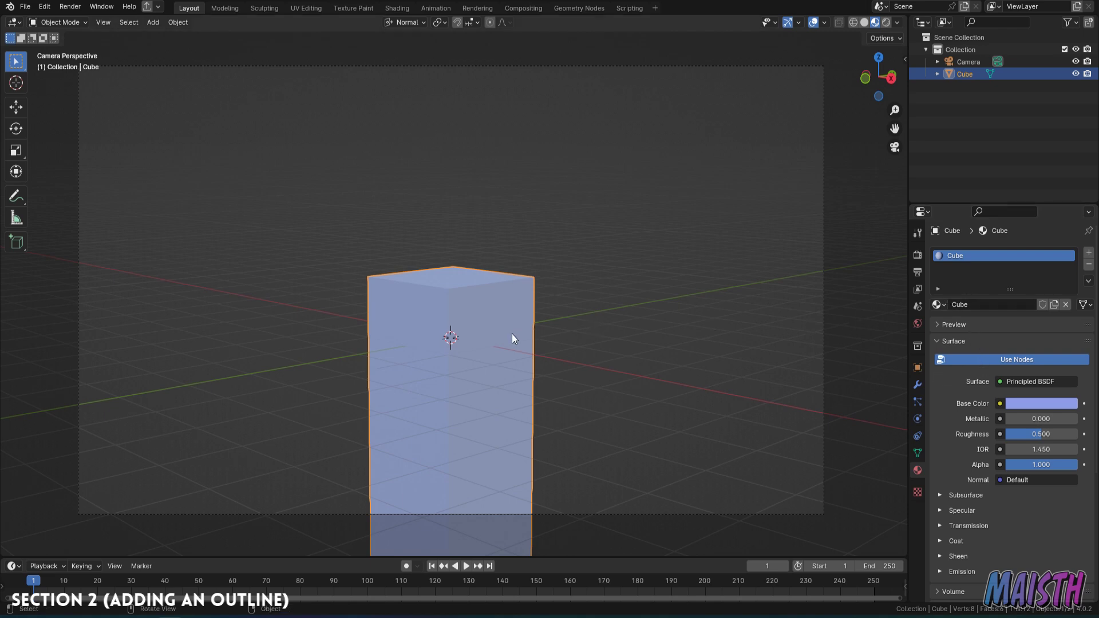
click(919, 384)
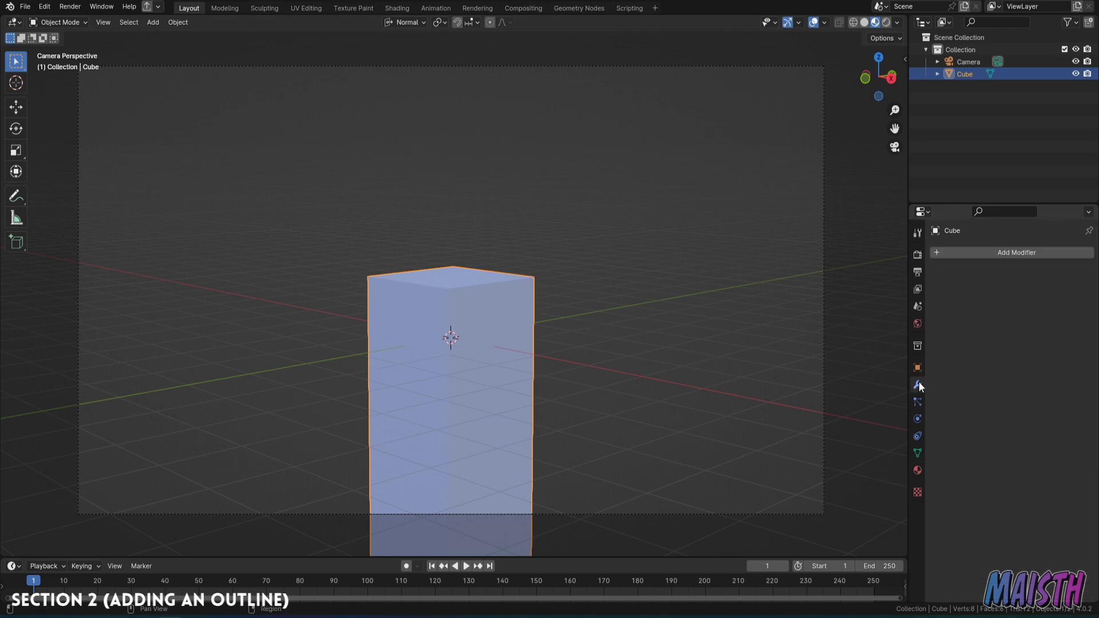
click(985, 256)
click(986, 256)
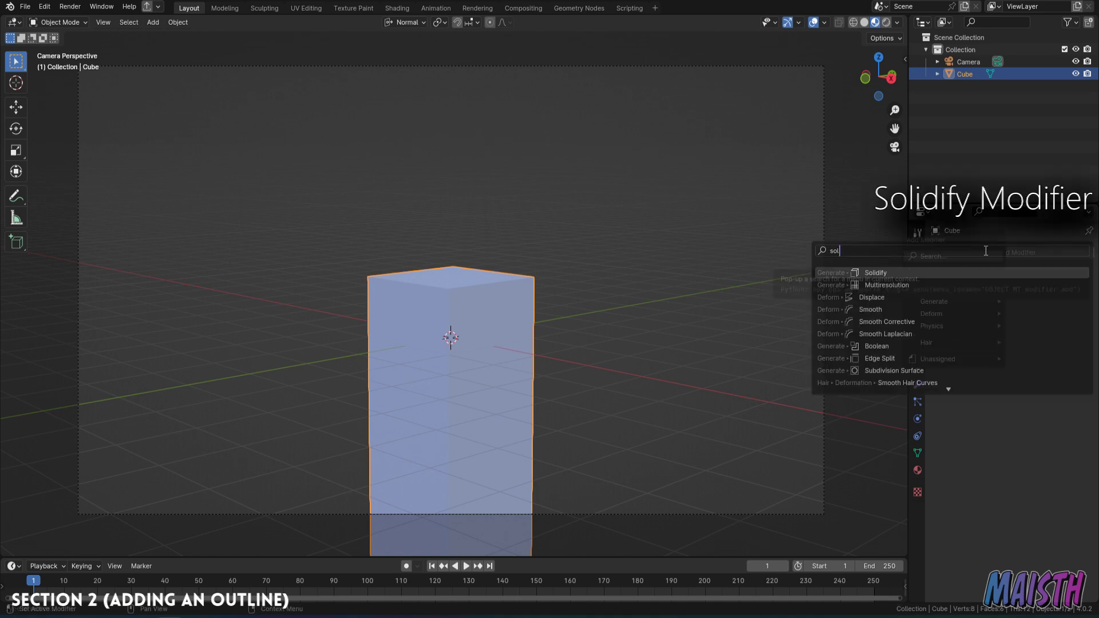
text(solid)
click(884, 273)
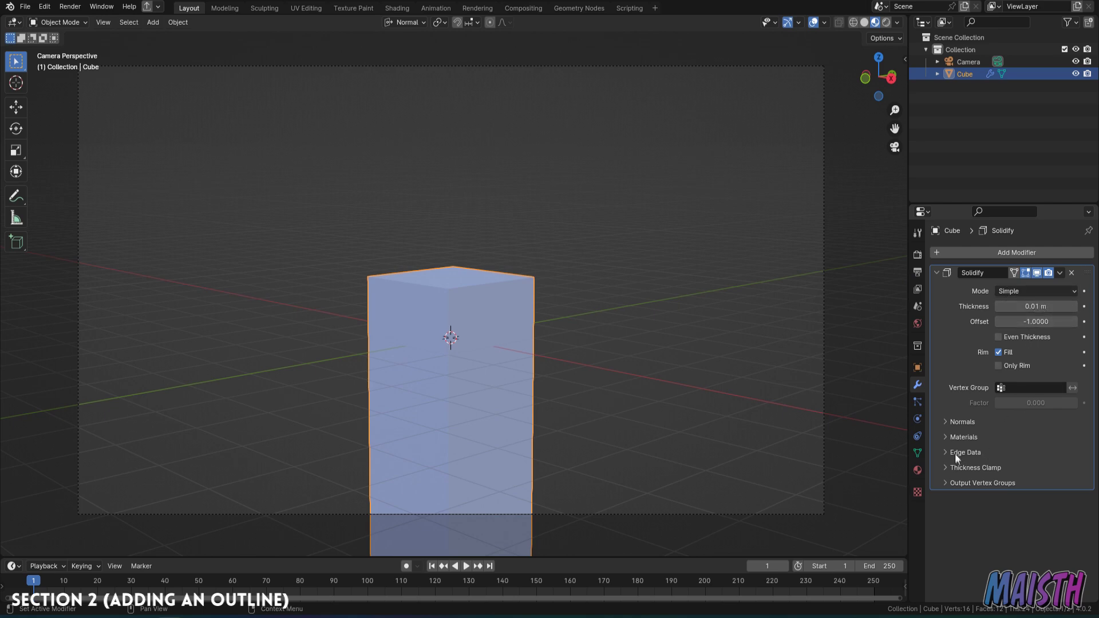
- Configure the Solidify modifier with flipped normals, rim fill off, an offset of 1 and a material offset of 1
click(946, 422)
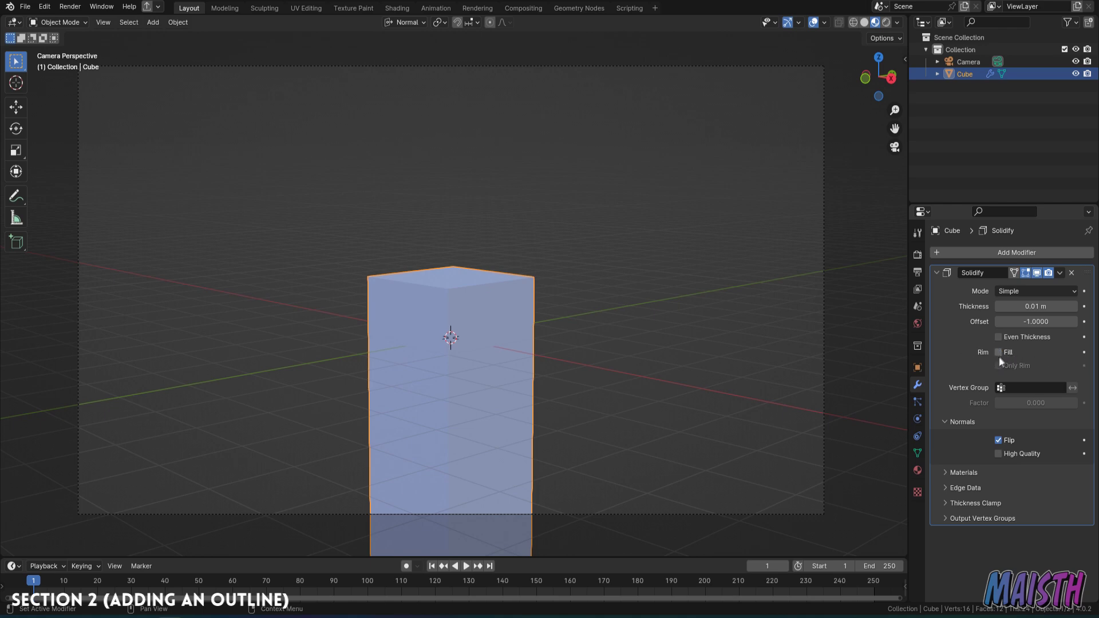
drag(1014, 323, 1065, 323)
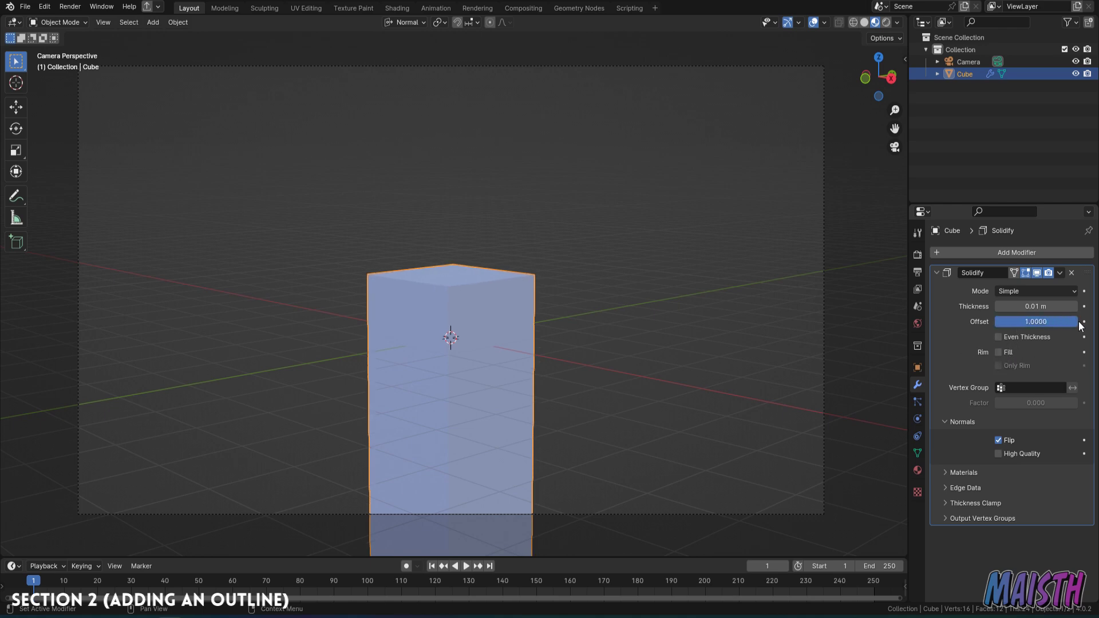
click(949, 473)
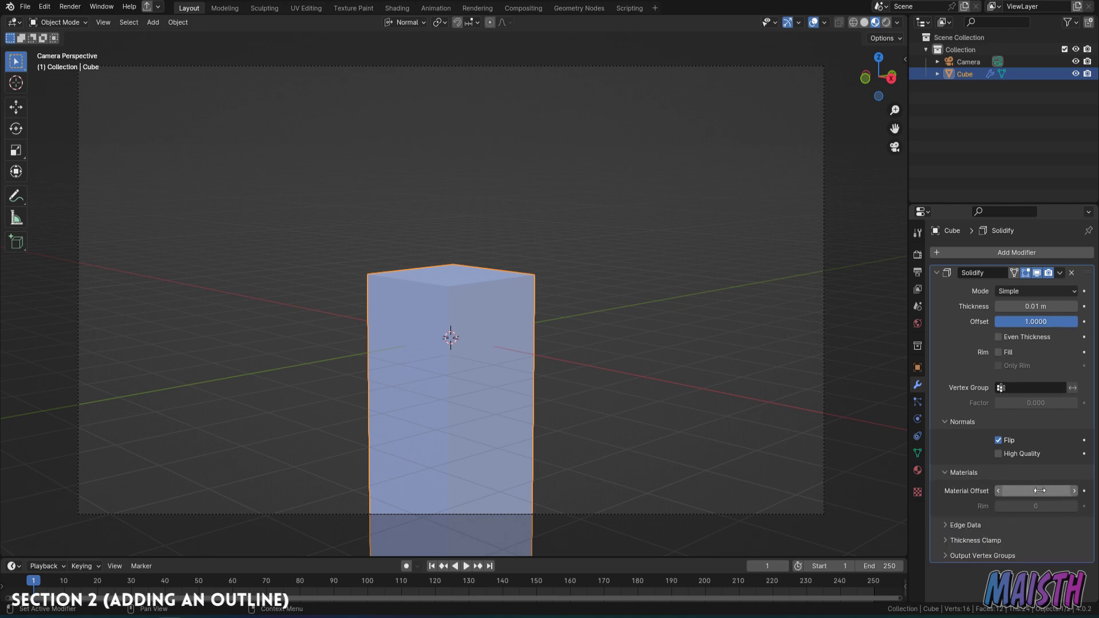
click(918, 470)
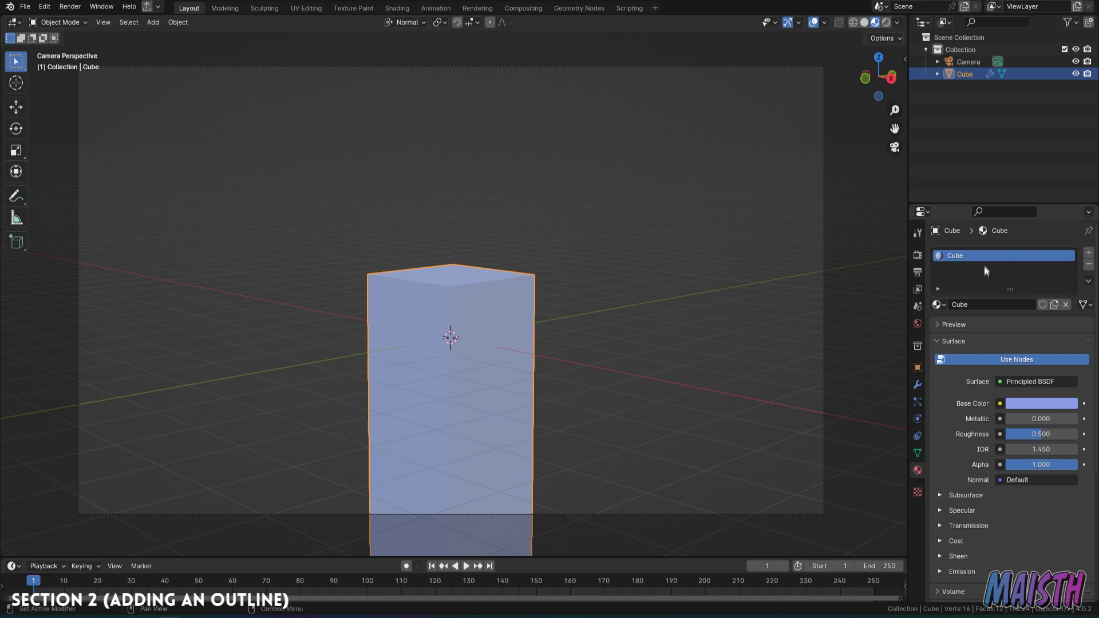
click(918, 386)
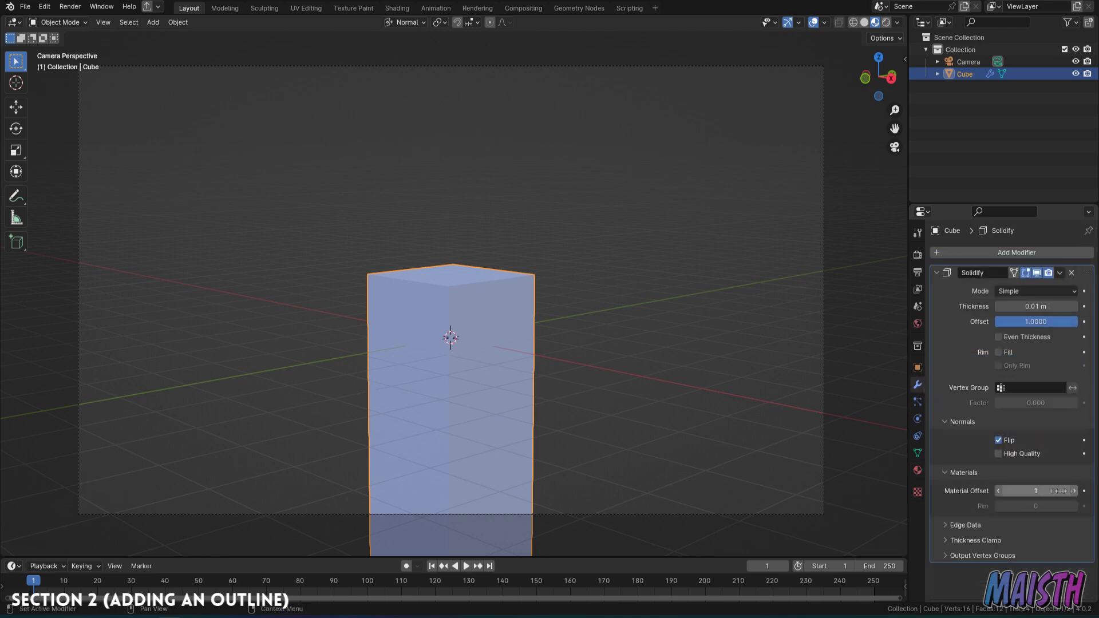
- Add a second material slot to the cube with a new material named Outline
click(918, 470)
click(1089, 254)
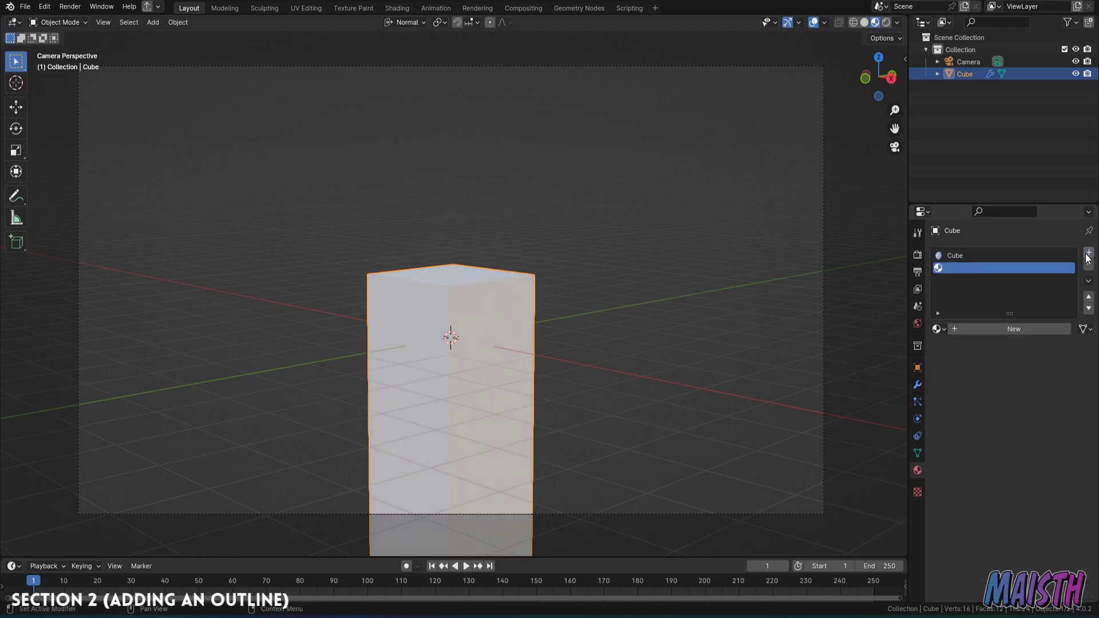
click(980, 329)
click(988, 331)
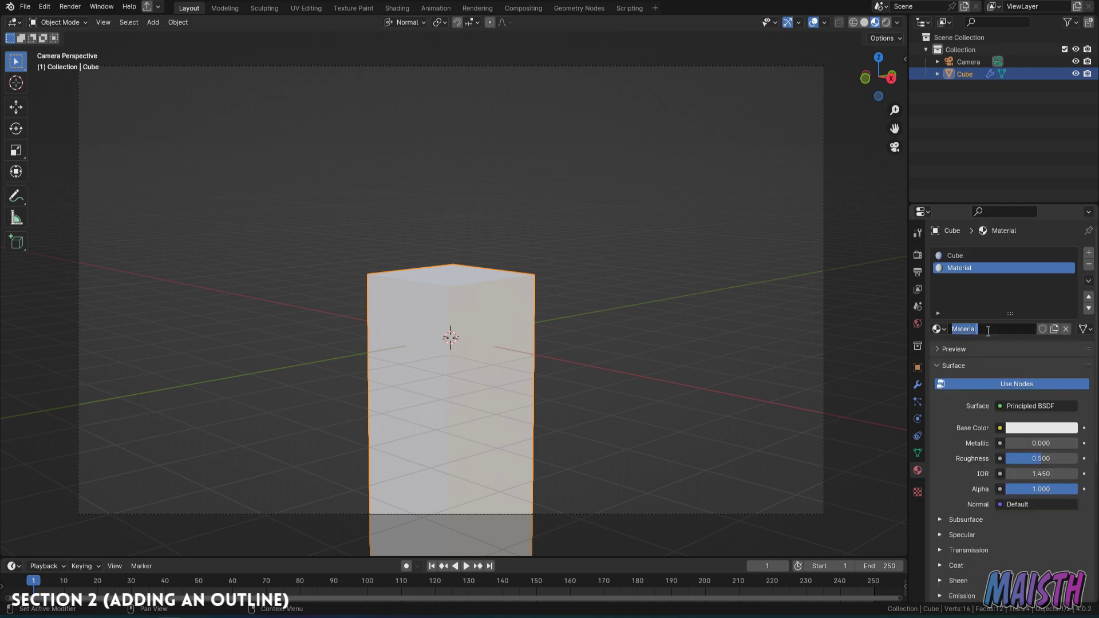
text(Outline)
key(Return)
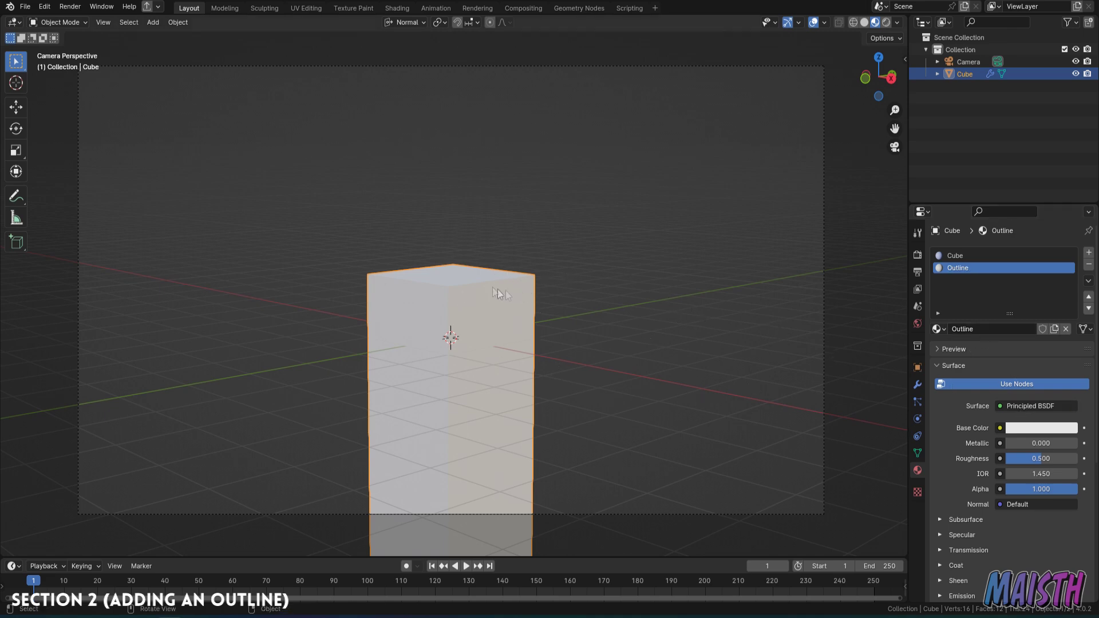
- Give the Outline material a black Emission surface and enable backface culling
click(1024, 408)
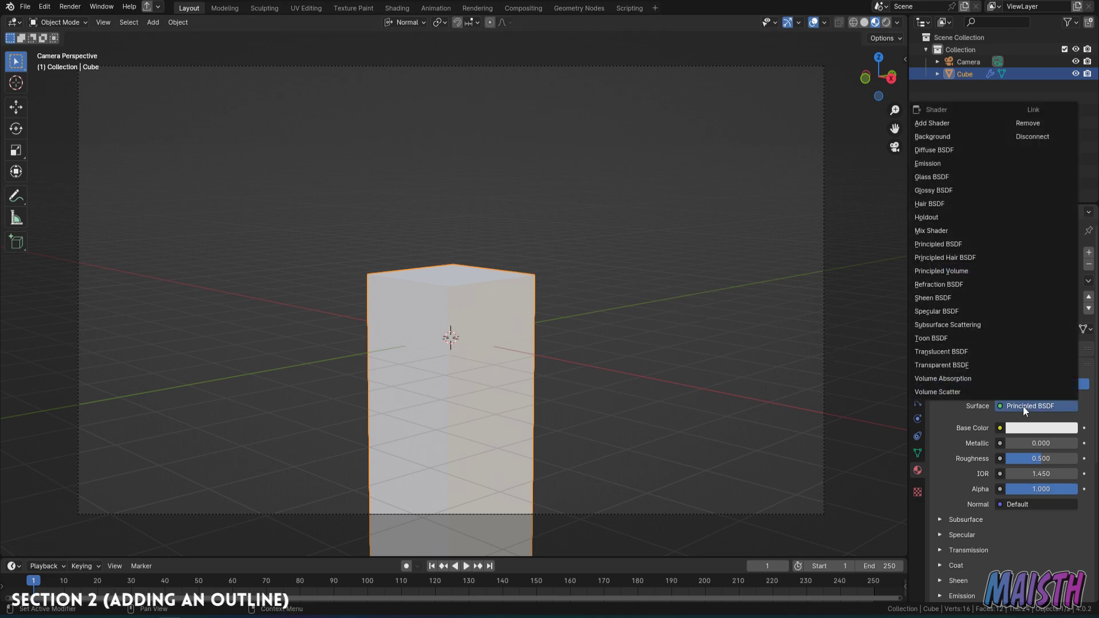
click(932, 162)
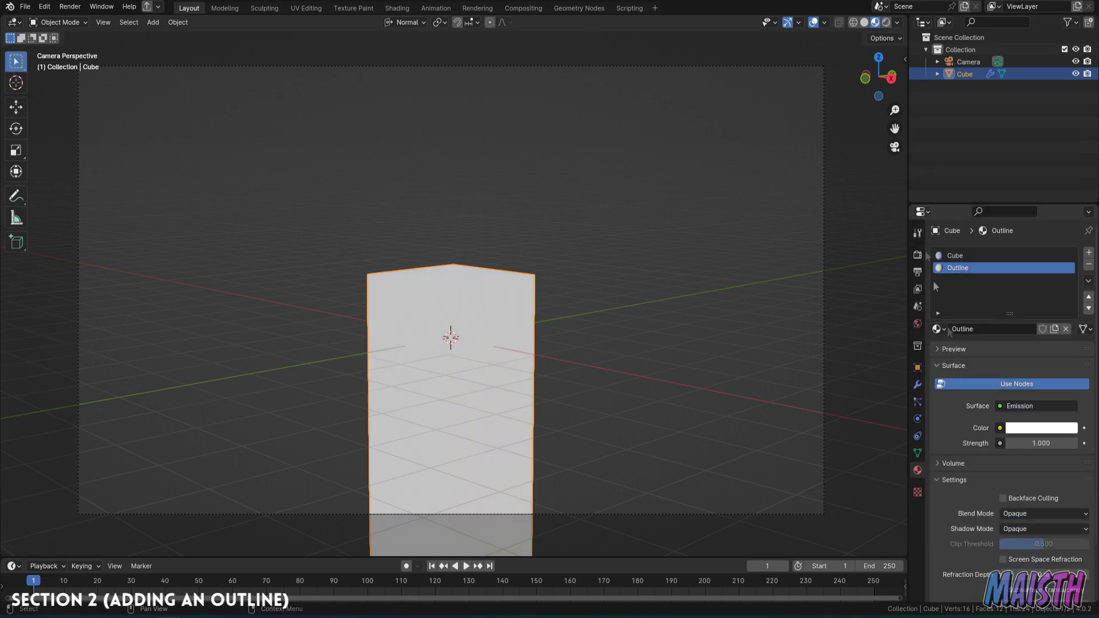
click(1027, 428)
drag(1074, 246, 1074, 352)
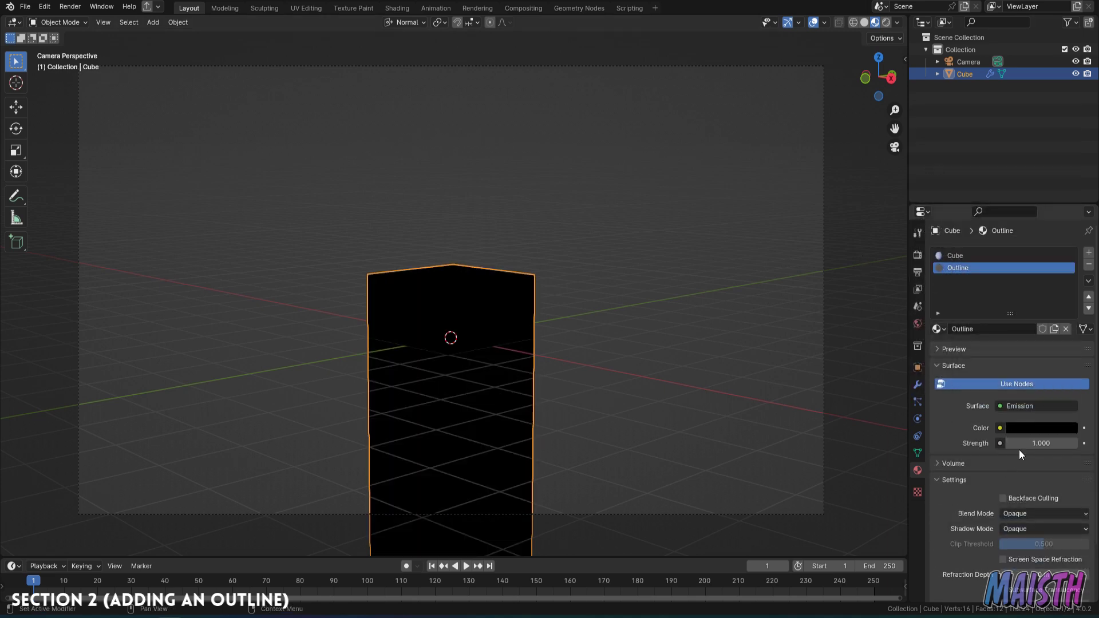
scroll(1046, 346, down, 3)
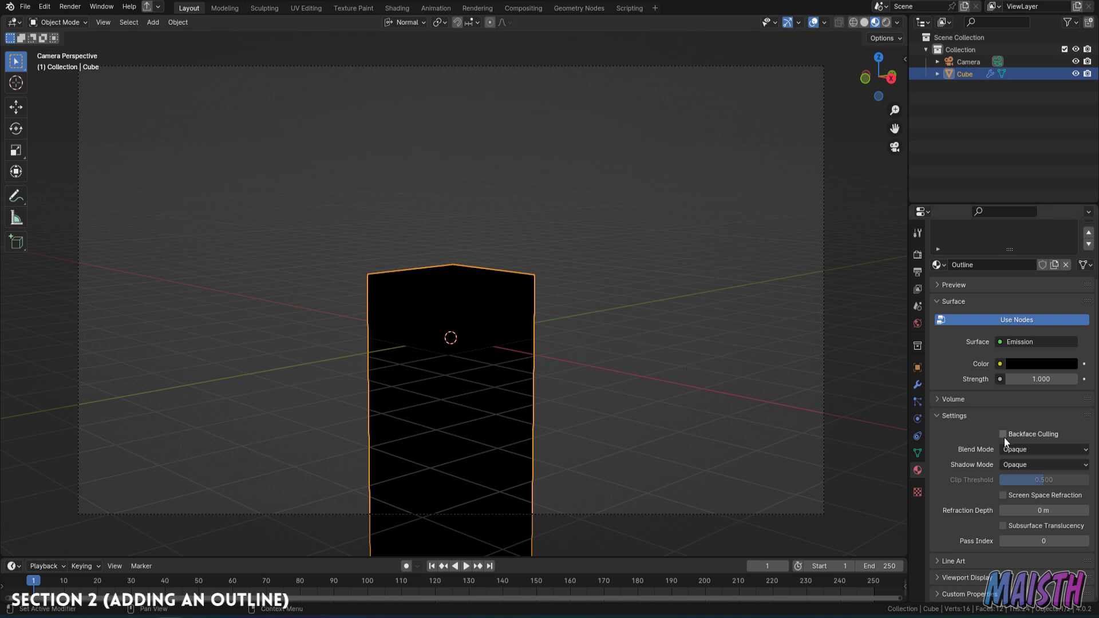
click(1021, 435)
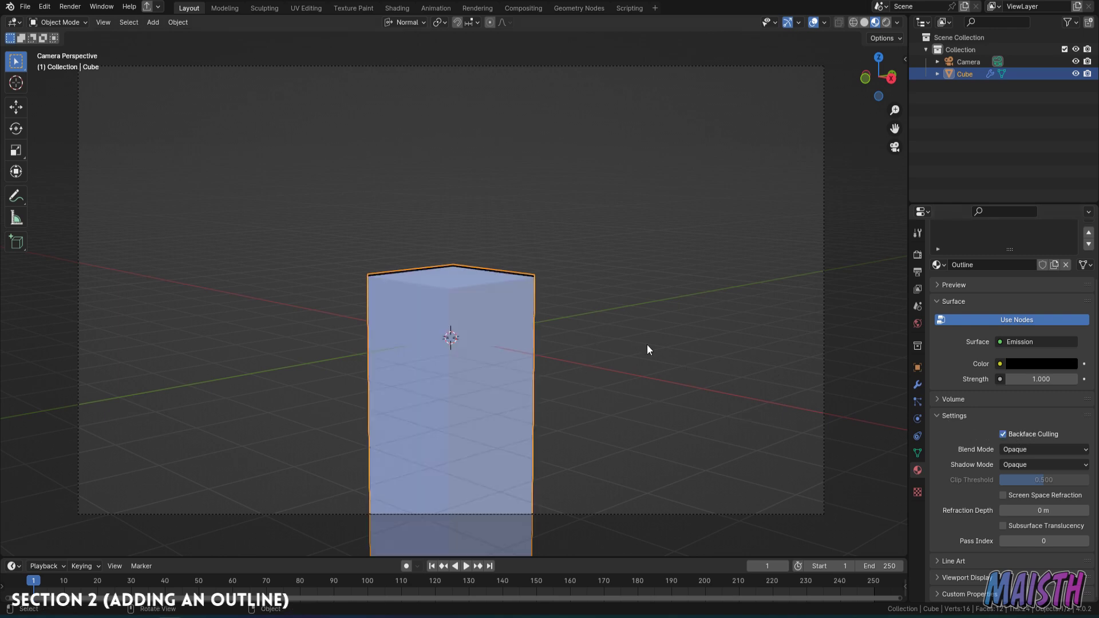
- Show the cube's transform values and apply its scale to even out the outline
middle_drag(644, 345, 586, 328)
scroll(598, 341, up, 3)
click(568, 329)
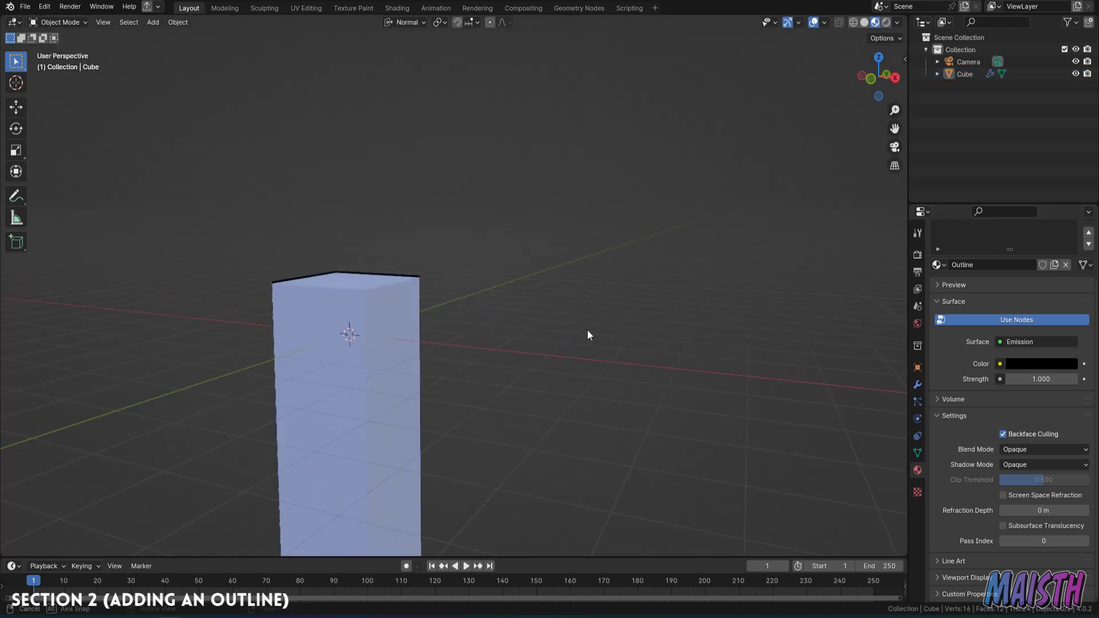
middle_drag(468, 329, 438, 329)
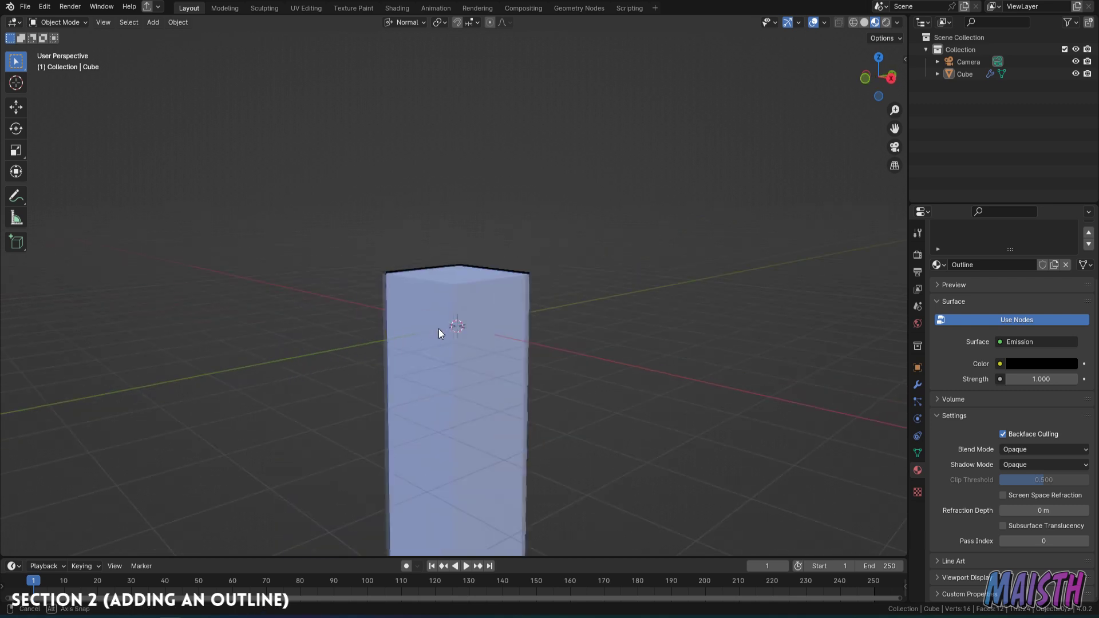
click(473, 277)
middle_drag(527, 276, 552, 250)
click(603, 260)
key(n)
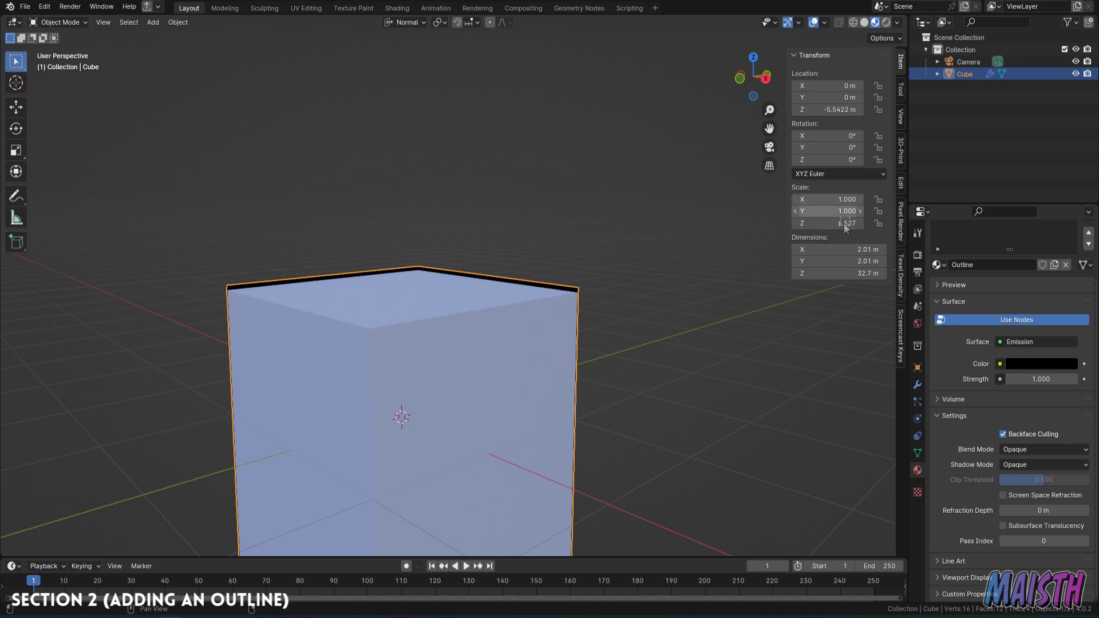
shift+middle_drag(523, 376, 558, 306)
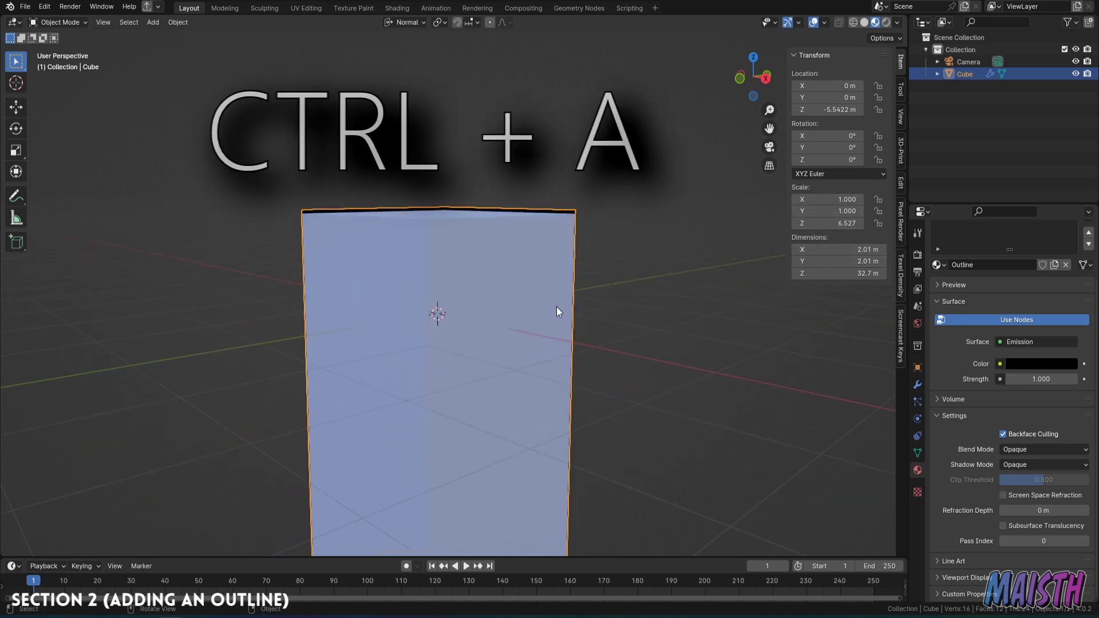
key(ctrl+a)
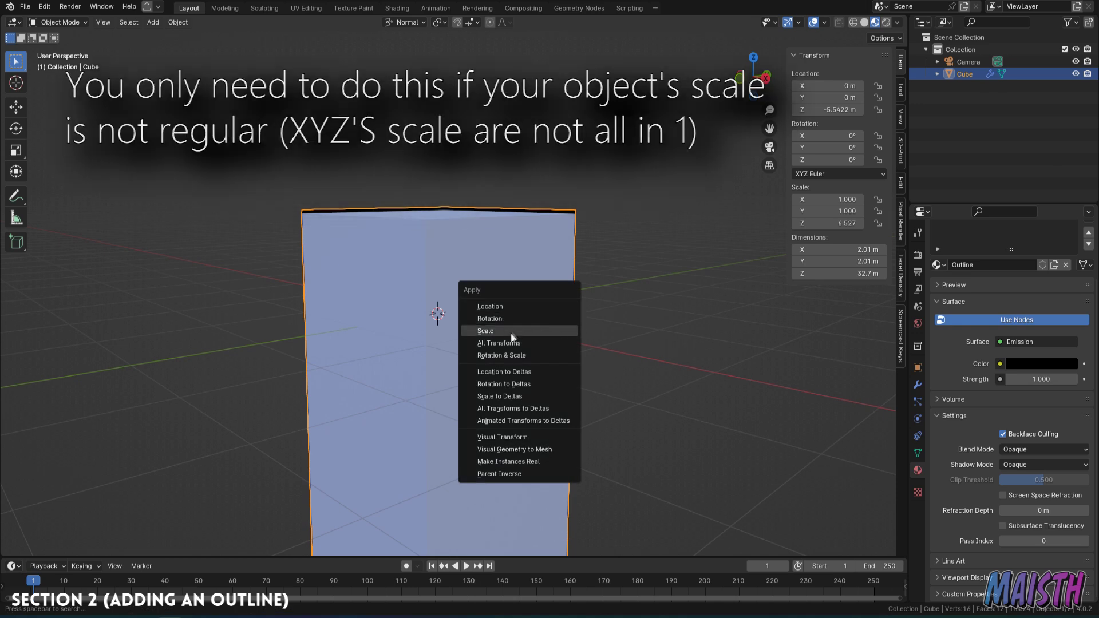
click(509, 334)
- Set the Solidify modifier's thickness to 0.07 m and deselect the cube
click(621, 298)
middle_drag(620, 297, 555, 288)
click(591, 282)
click(918, 385)
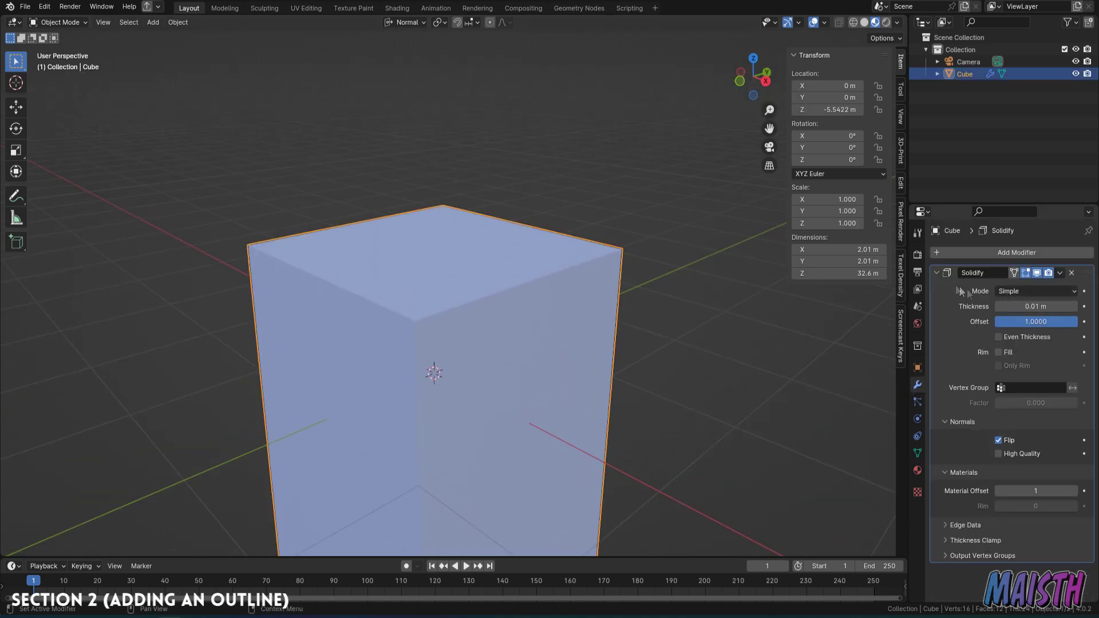
double_click(1034, 307)
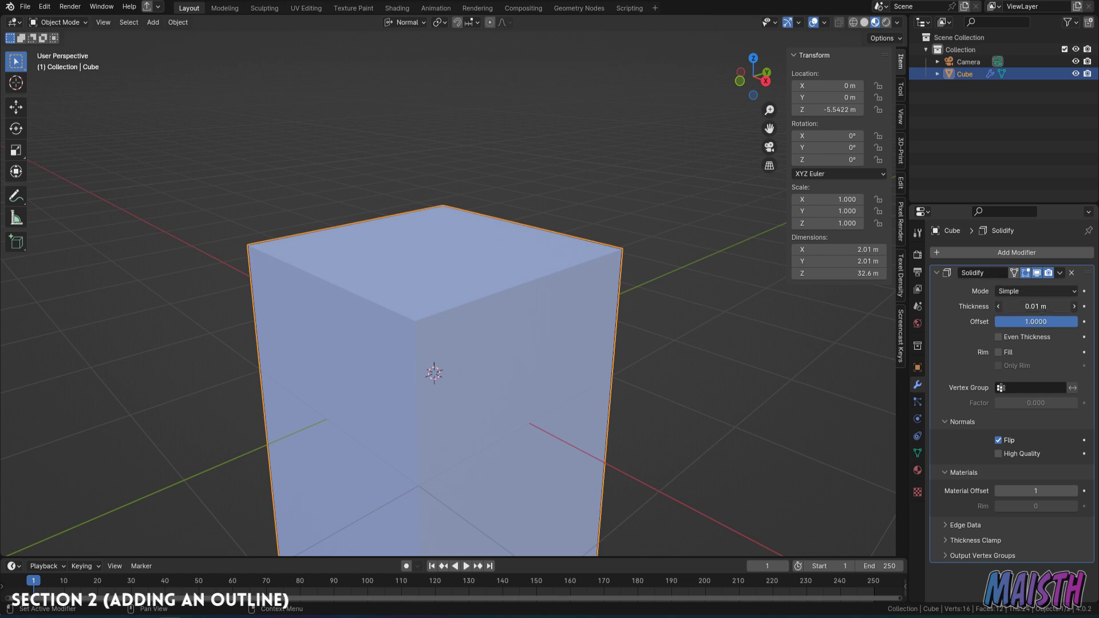
text(0.1)
key(Return)
drag(1034, 306, 1019, 306)
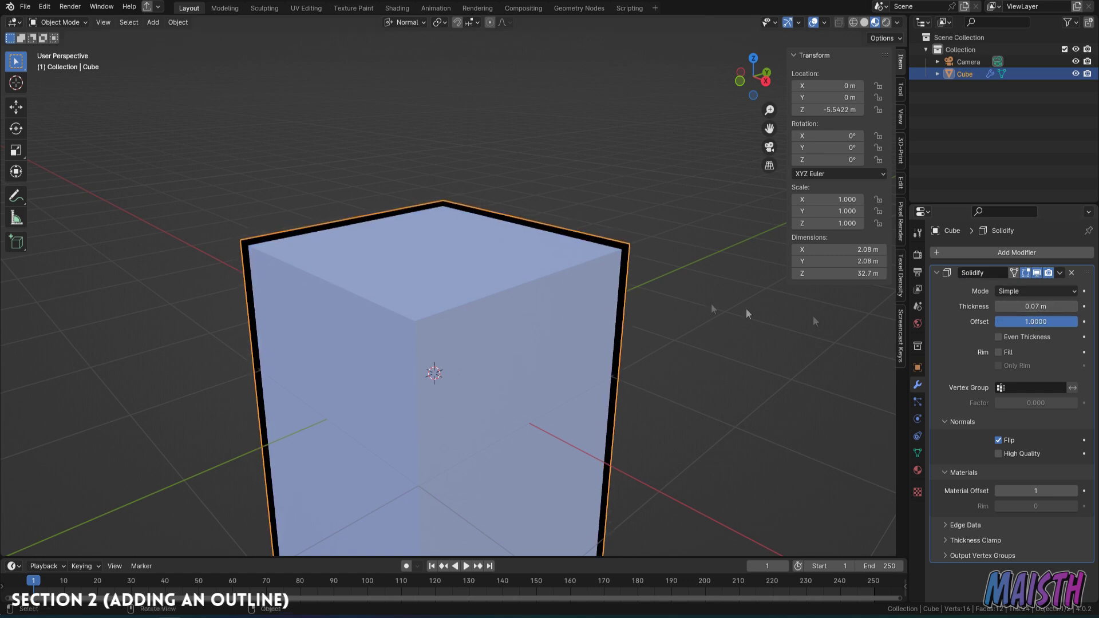
click(670, 296)
- Look through the camera and try moving it along its local Z axis to check the outline at different distances
key(KP_0)
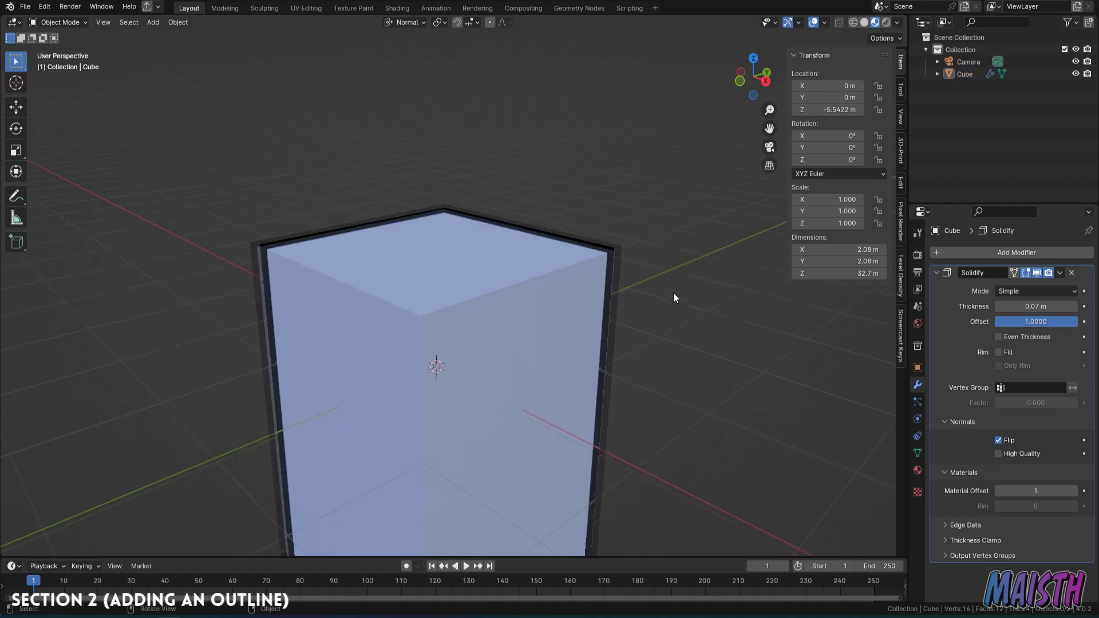
click(541, 68)
key(g)
key(z)
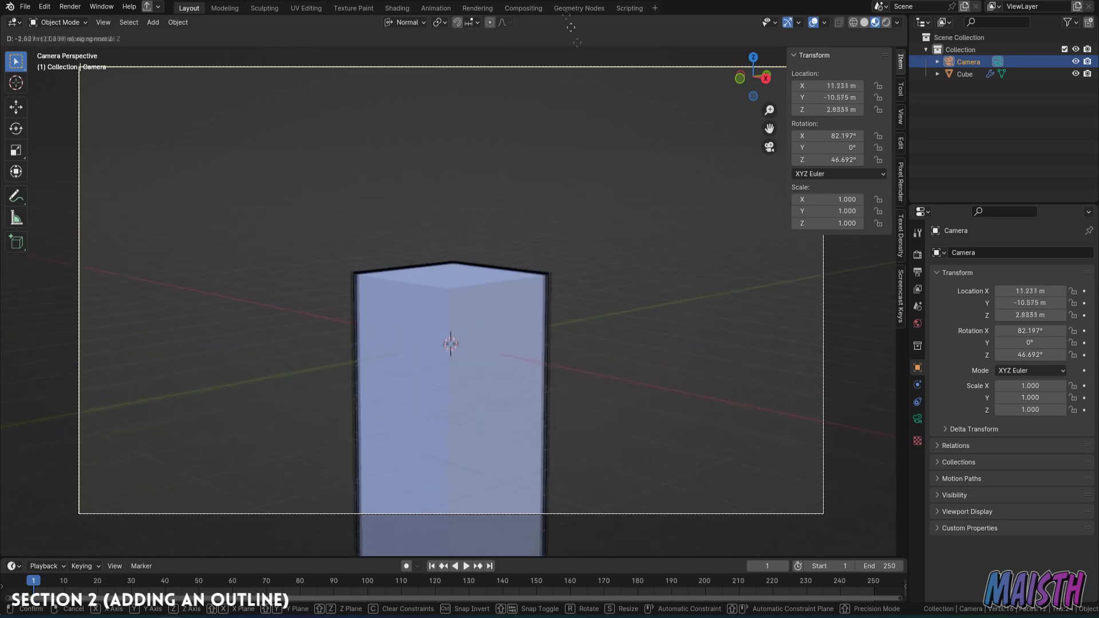
click(571, 454)
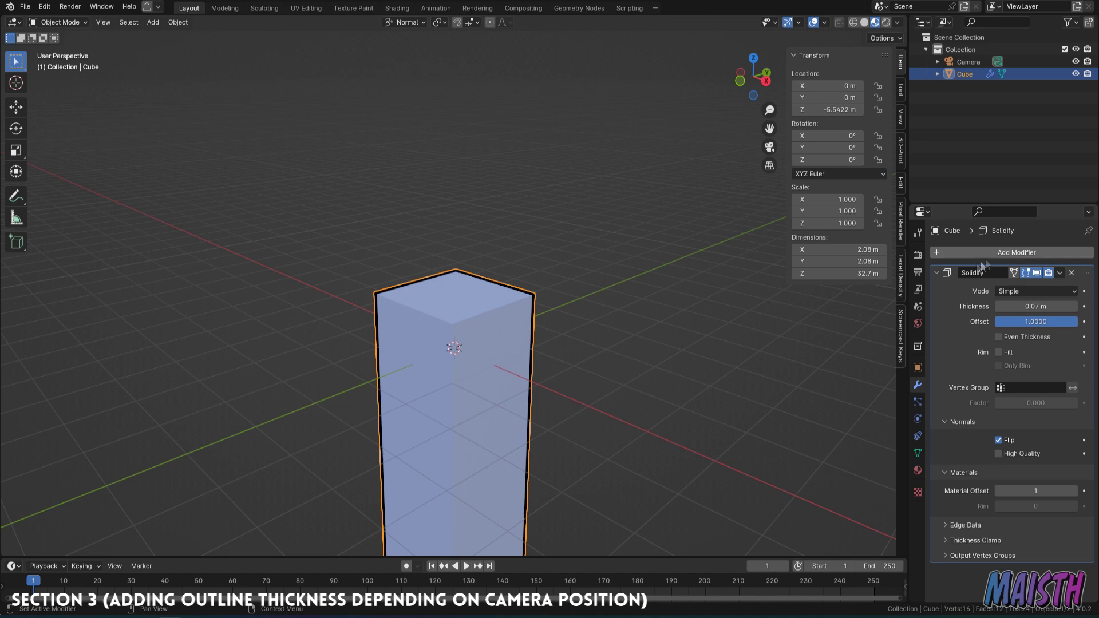
- Add a Vertex Weight Proximity modifier to the cube and place it above the Solidify modifier
click(1034, 253)
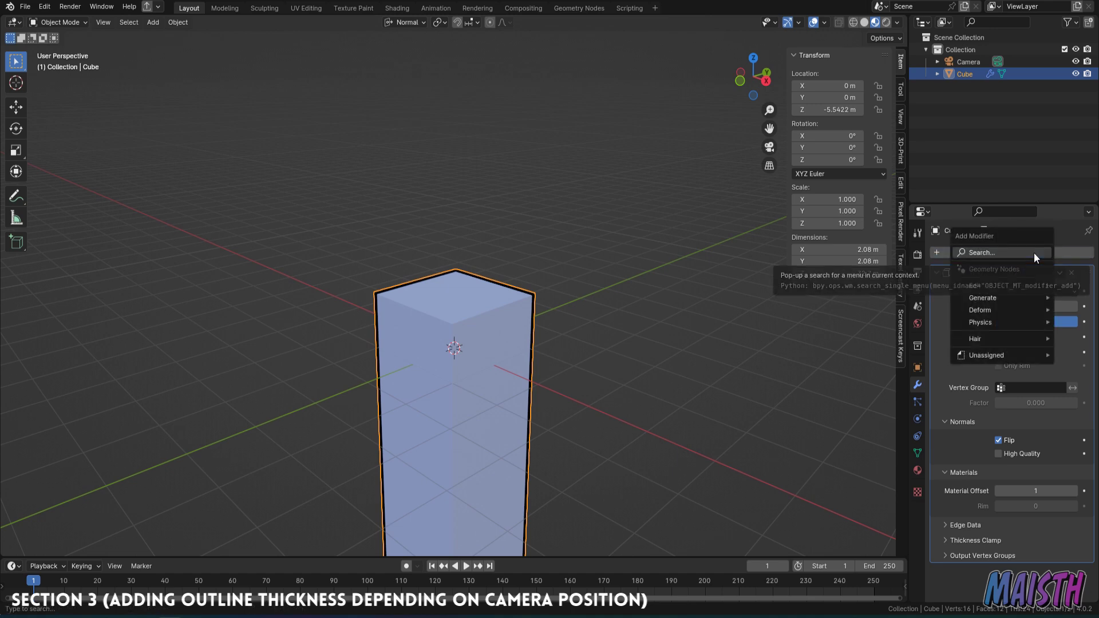
text(vertex)
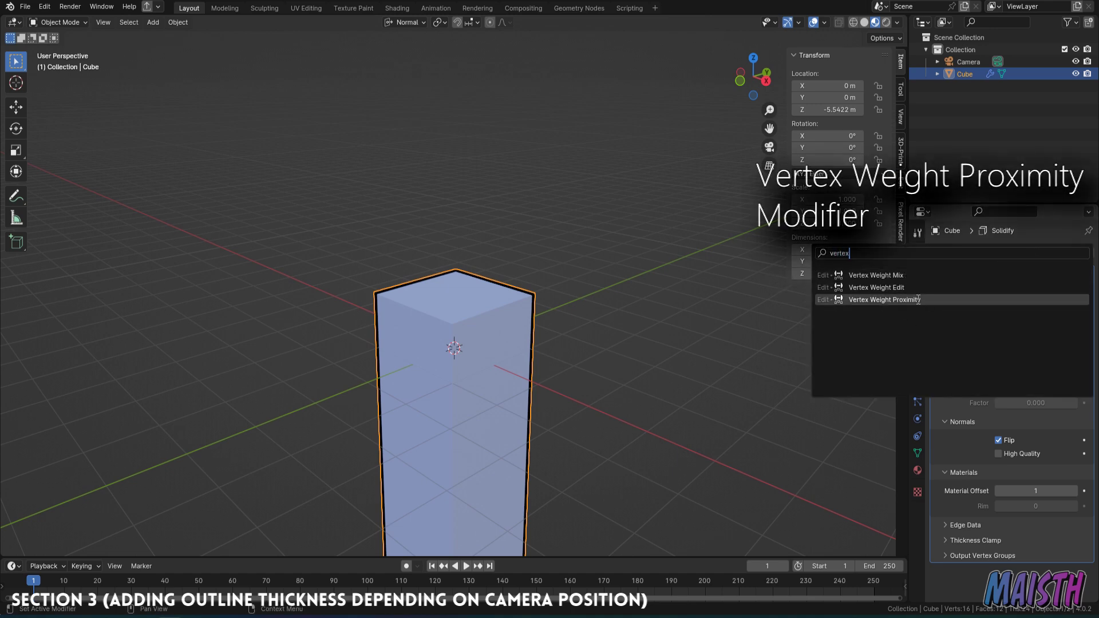
click(917, 300)
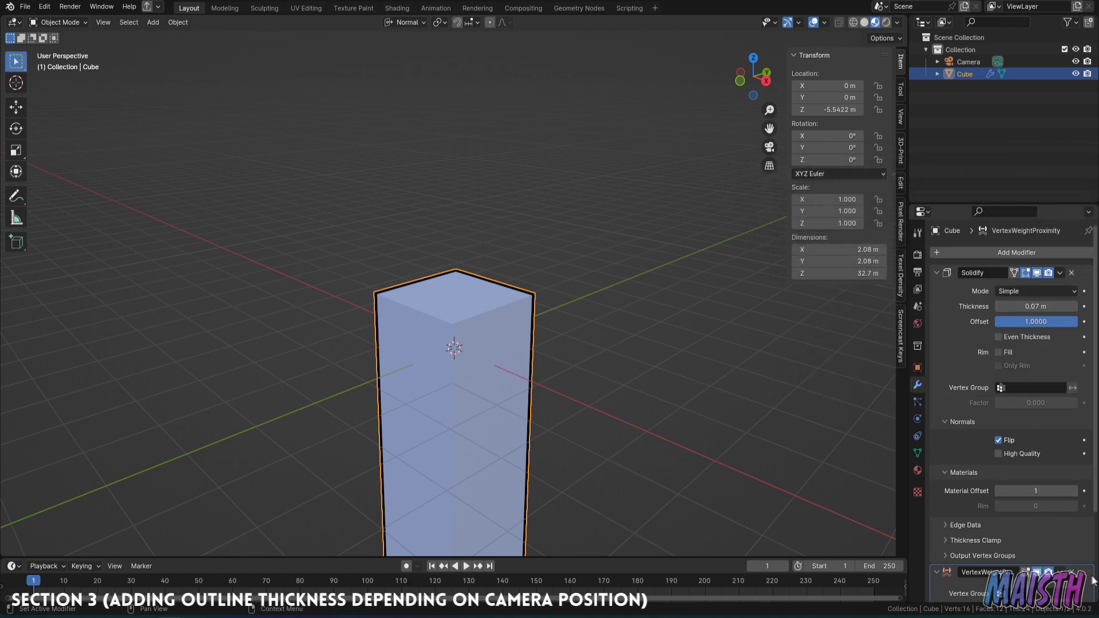
drag(1087, 451, 1087, 246)
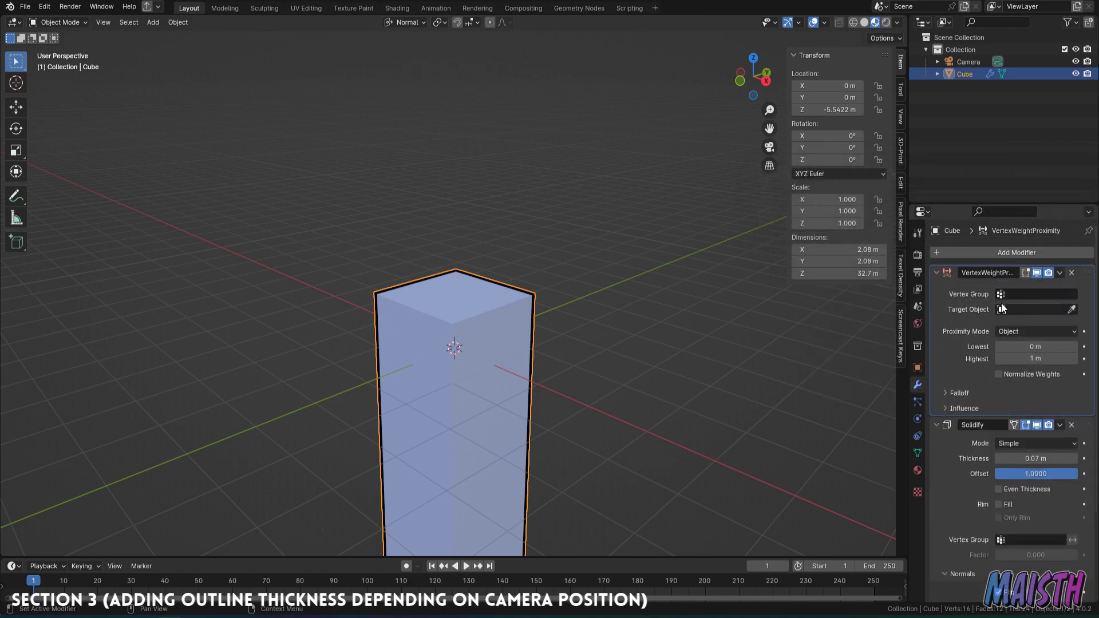
- Set the Vertex Weight Proximity modifier's target object to Camera and its proximity mode to Geometry
middle_drag(578, 241, 647, 241)
shift+middle_drag(647, 241, 292, 191)
scroll(292, 192, down, 5)
click(1036, 309)
click(1030, 330)
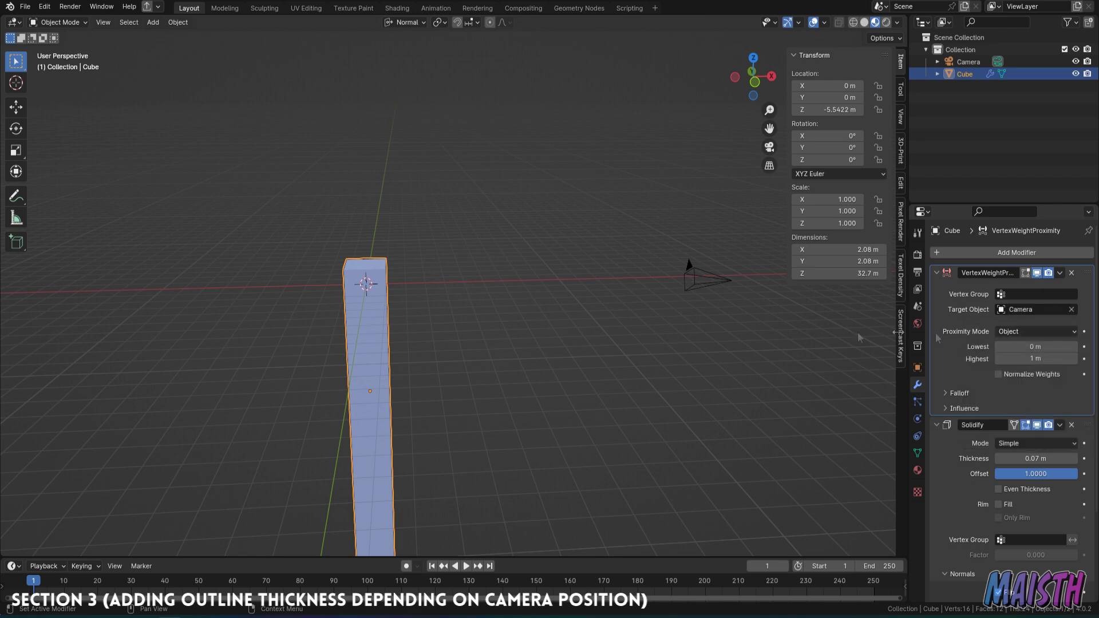
shift+middle_drag(701, 315, 734, 347)
scroll(734, 348, up, 2)
click(1005, 332)
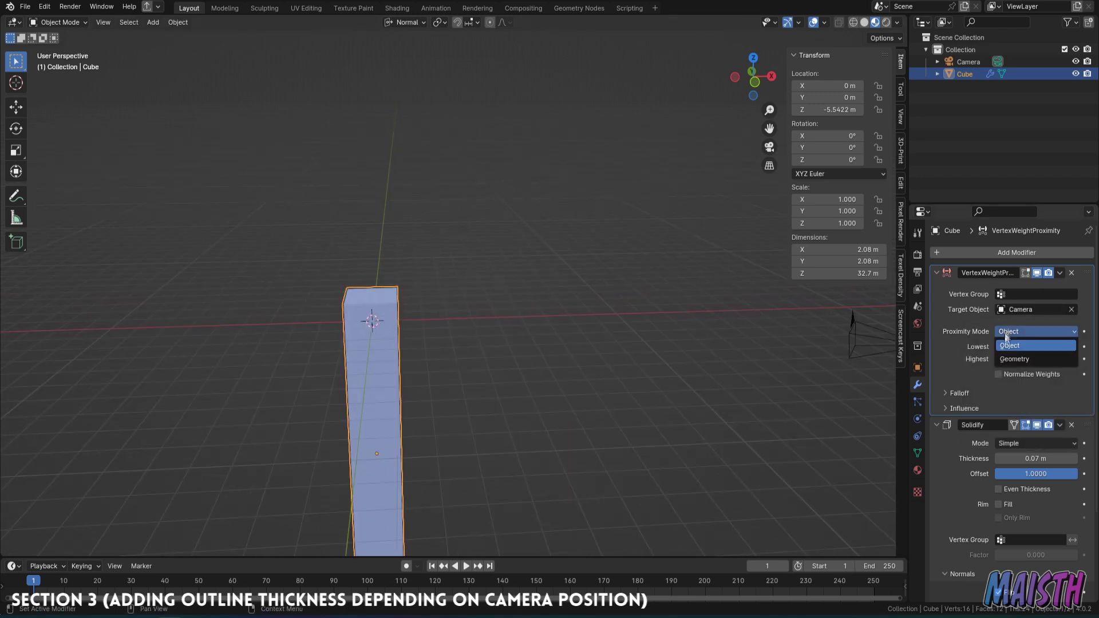
click(1016, 359)
middle_drag(856, 348, 823, 347)
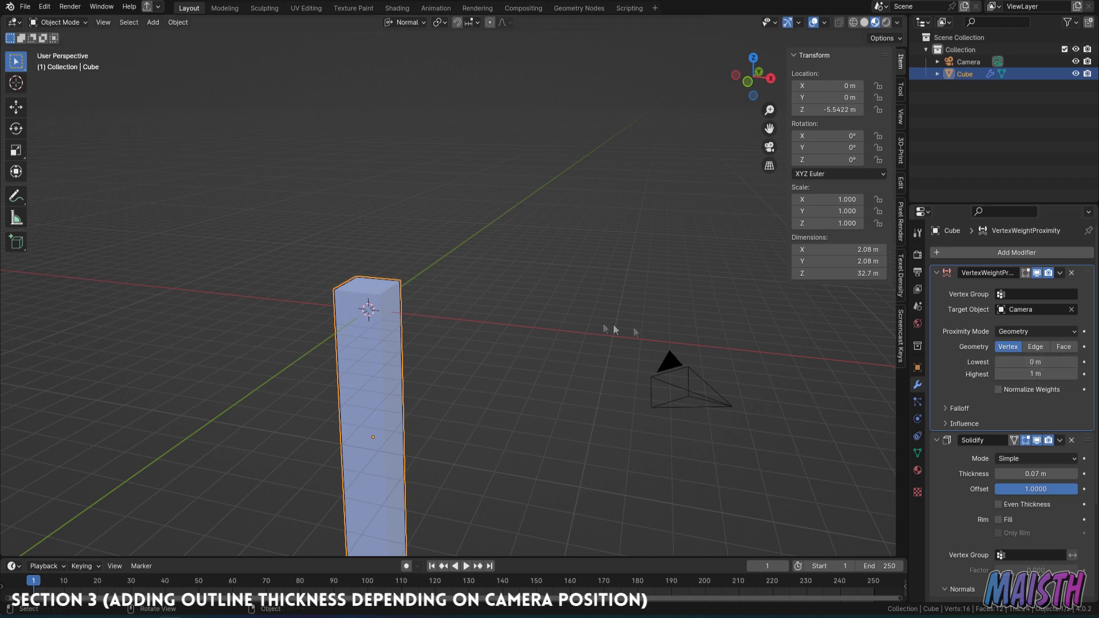
middle_drag(596, 330, 565, 325)
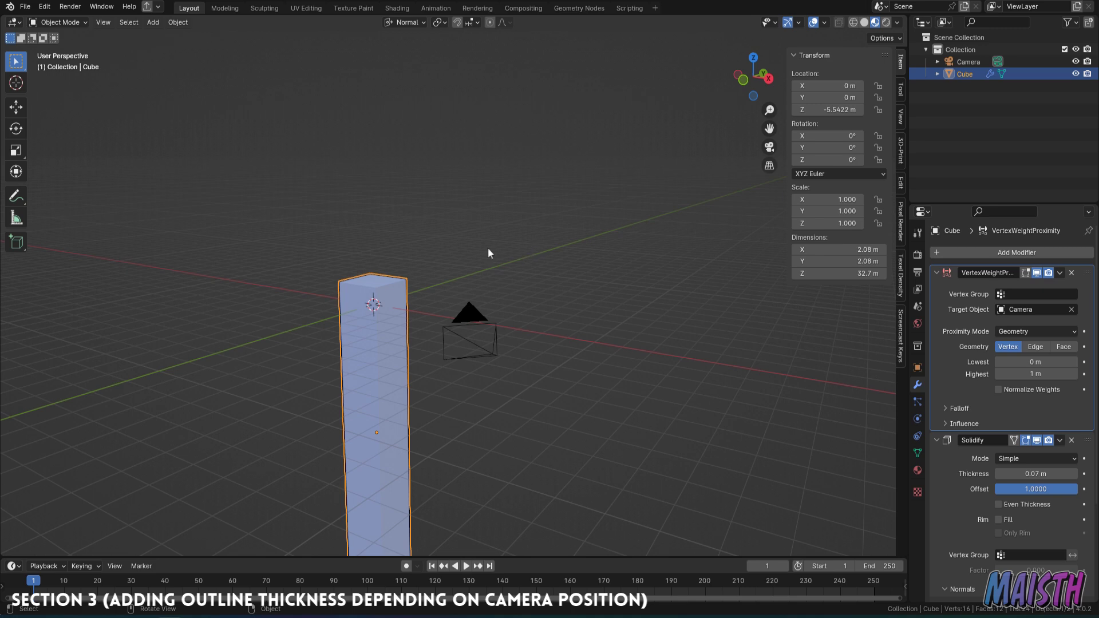
- Set the proximity modifier's Highest distance to 100 m while looking through the camera
key(KP_0)
click(1042, 374)
key(Return)
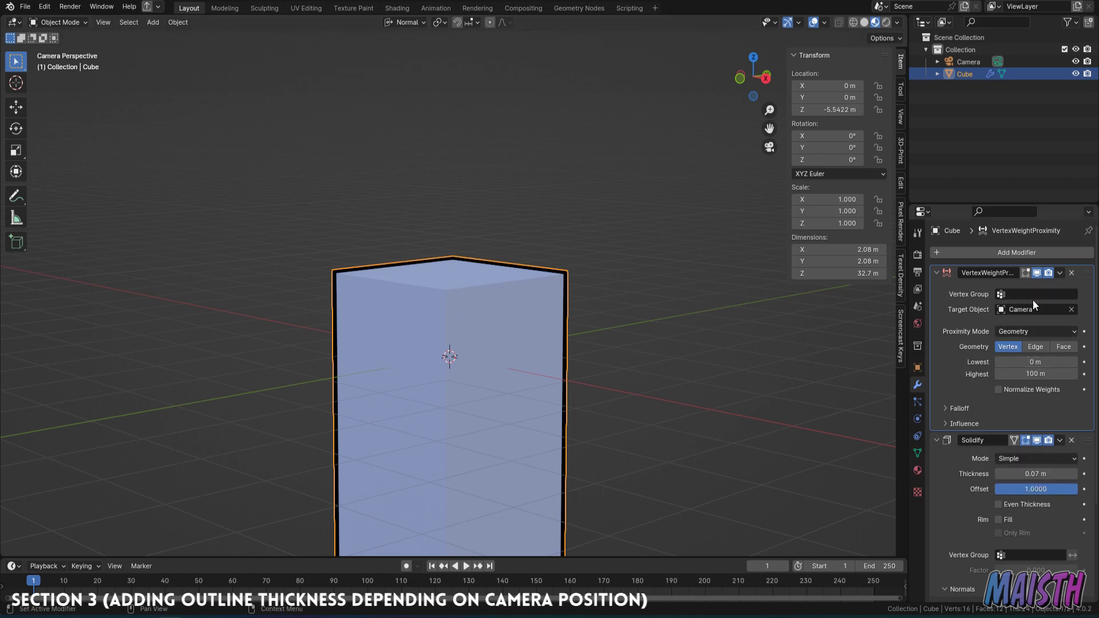
- Create a vertex group named Prox on the cube and assign all its vertices with weight 1.000
click(918, 453)
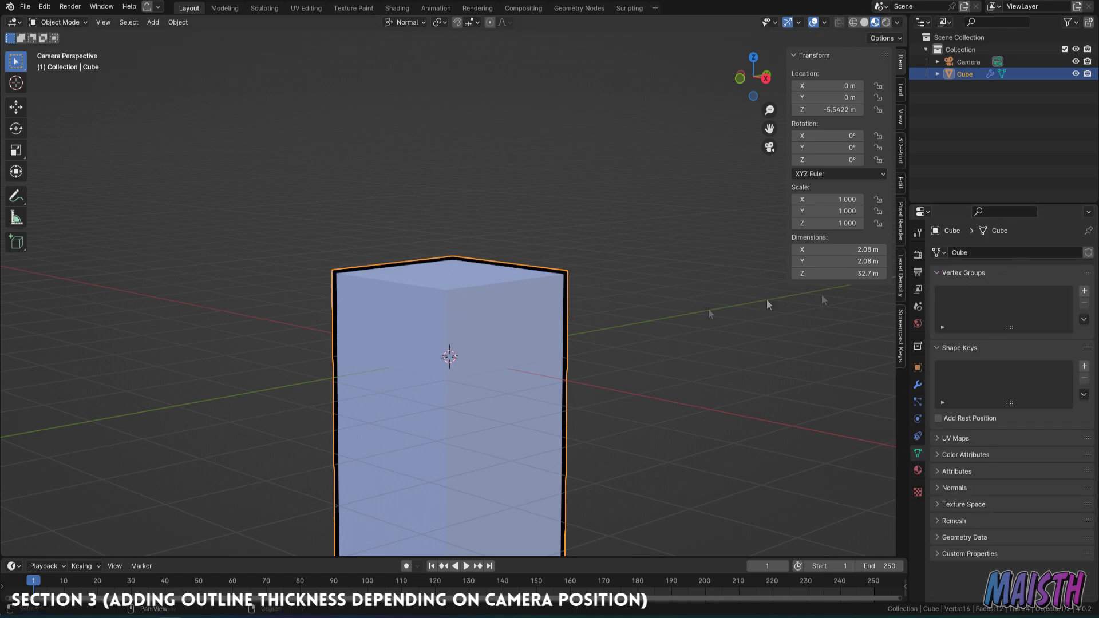
click(1084, 291)
double_click(988, 294)
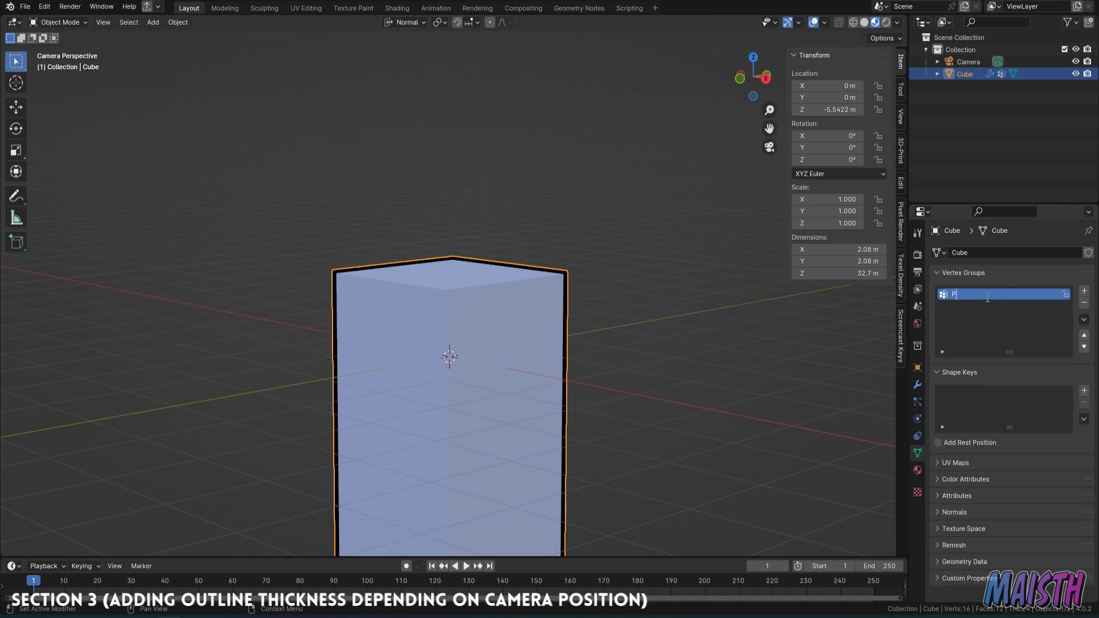
key(KP_0)
key(Tab)
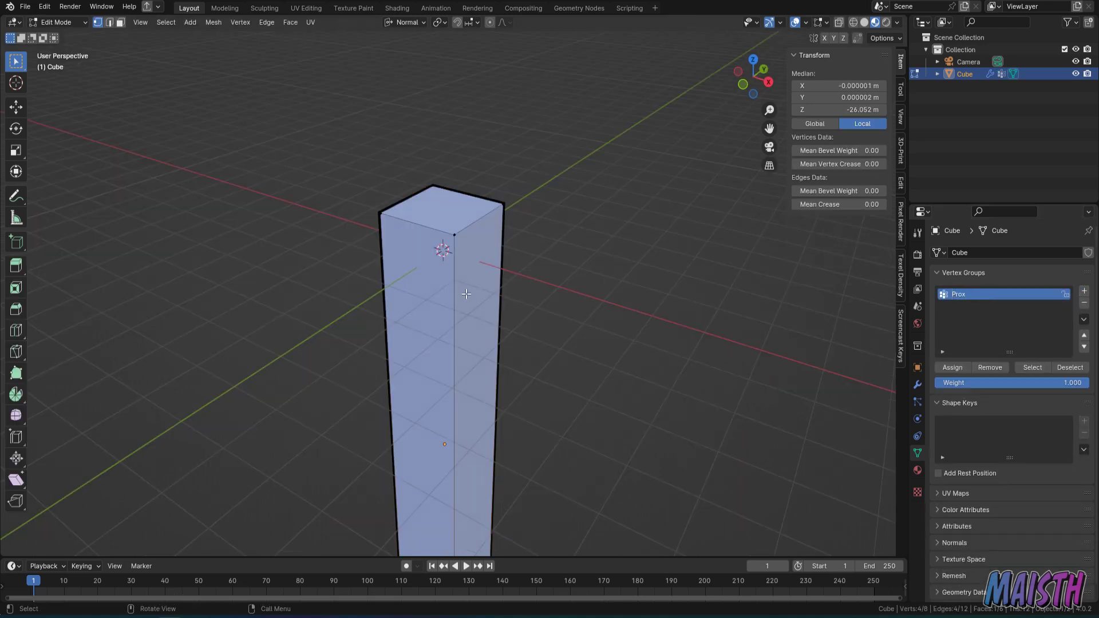
key(a)
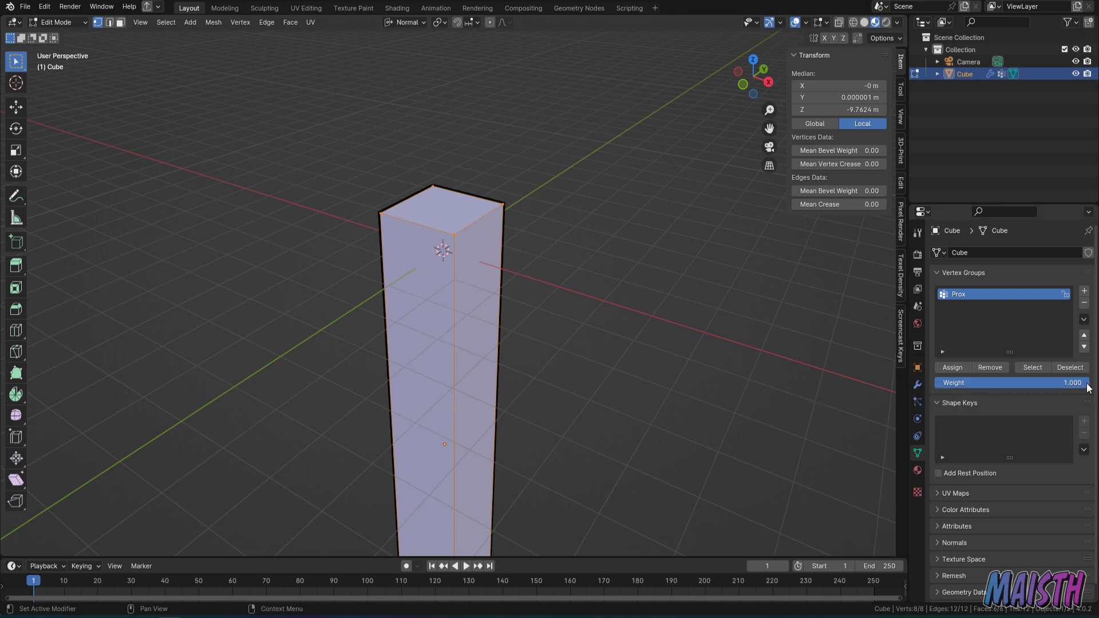
click(953, 368)
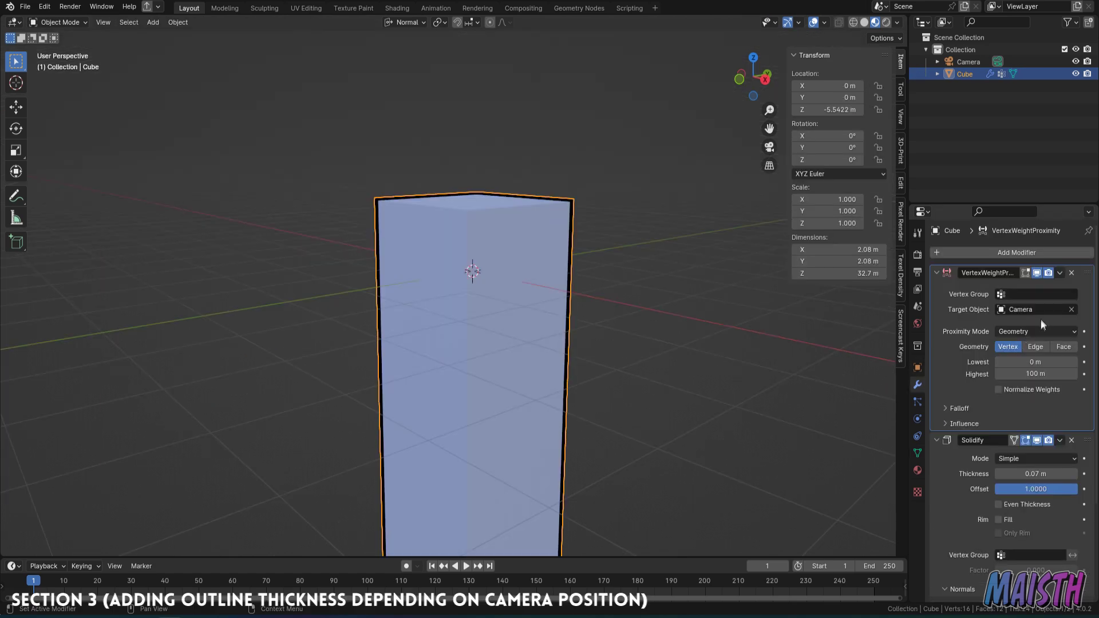
- Use the Prox vertex group in both the Vertex Weight Proximity and Solidify modifiers
click(1017, 295)
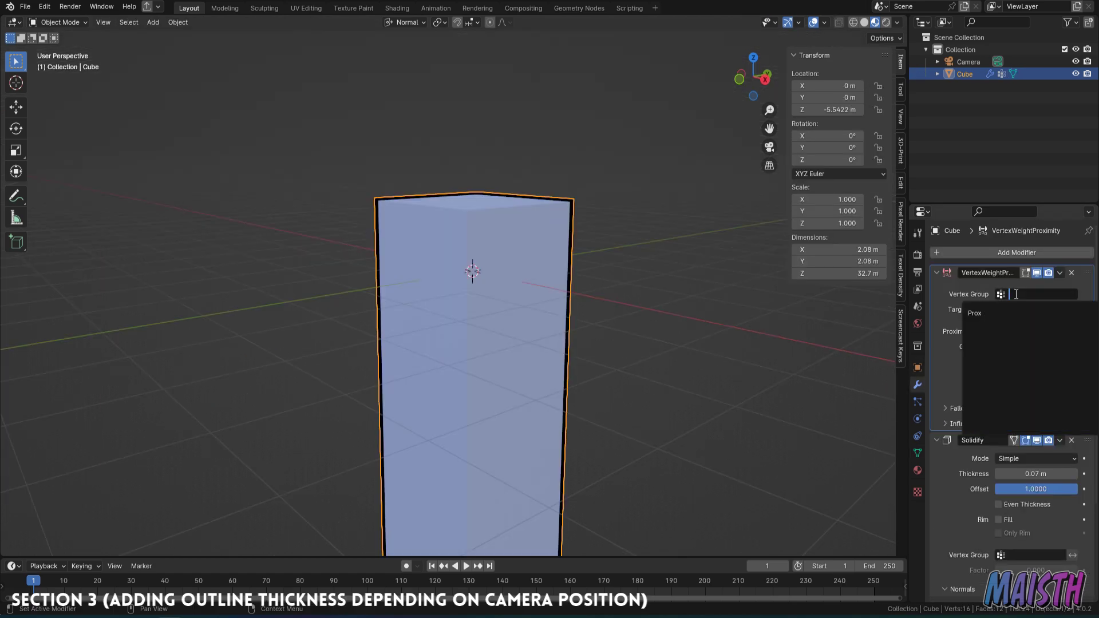
key(Return)
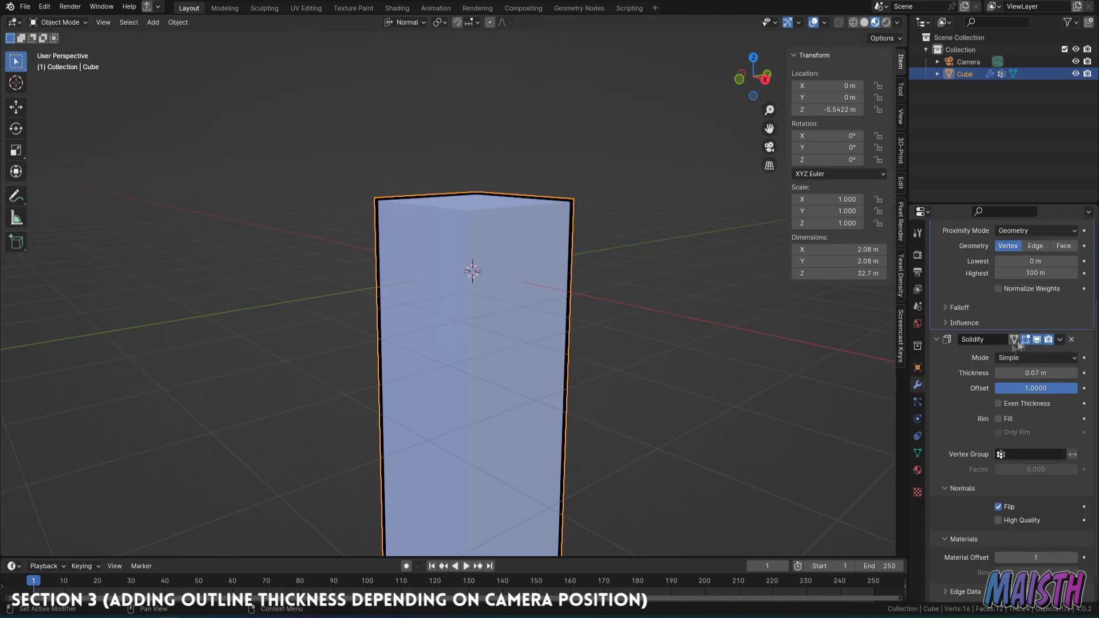
scroll(983, 331, down, 4)
click(1026, 454)
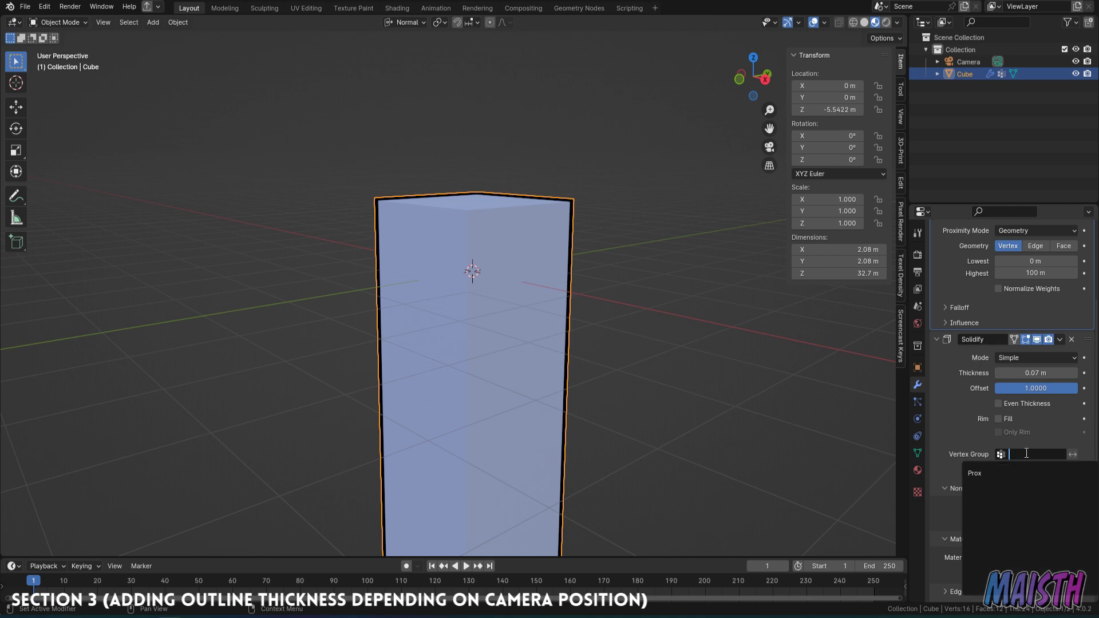
key(Return)
- Look through the camera and raise the Solidify thickness to 0.44 m
middle_drag(687, 370, 662, 410)
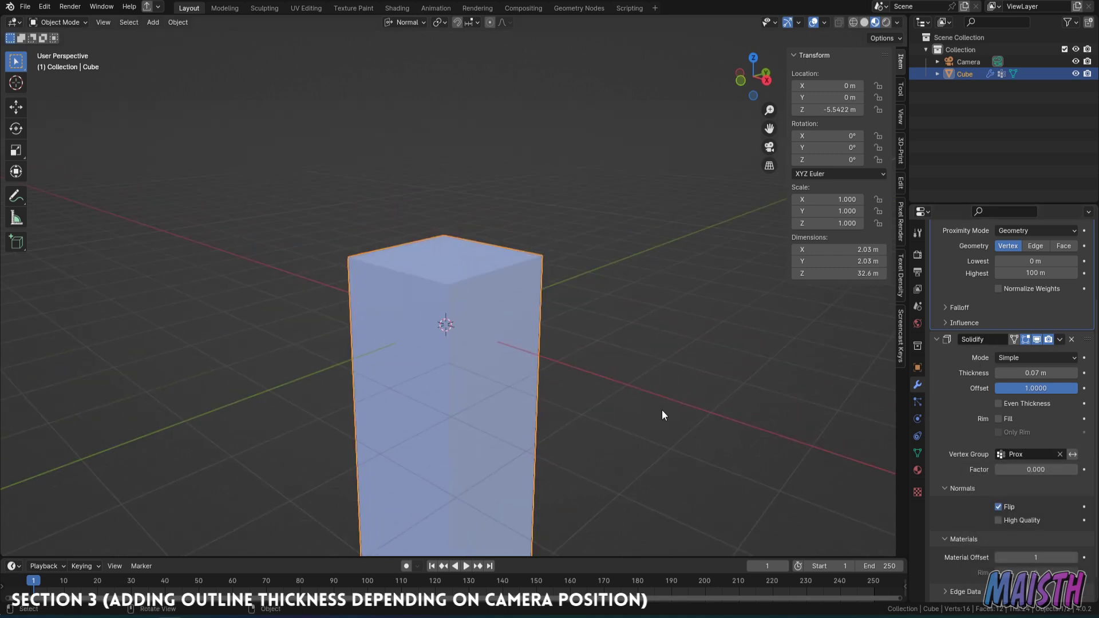
key(KP_0)
shift+middle_drag(651, 202, 636, 262)
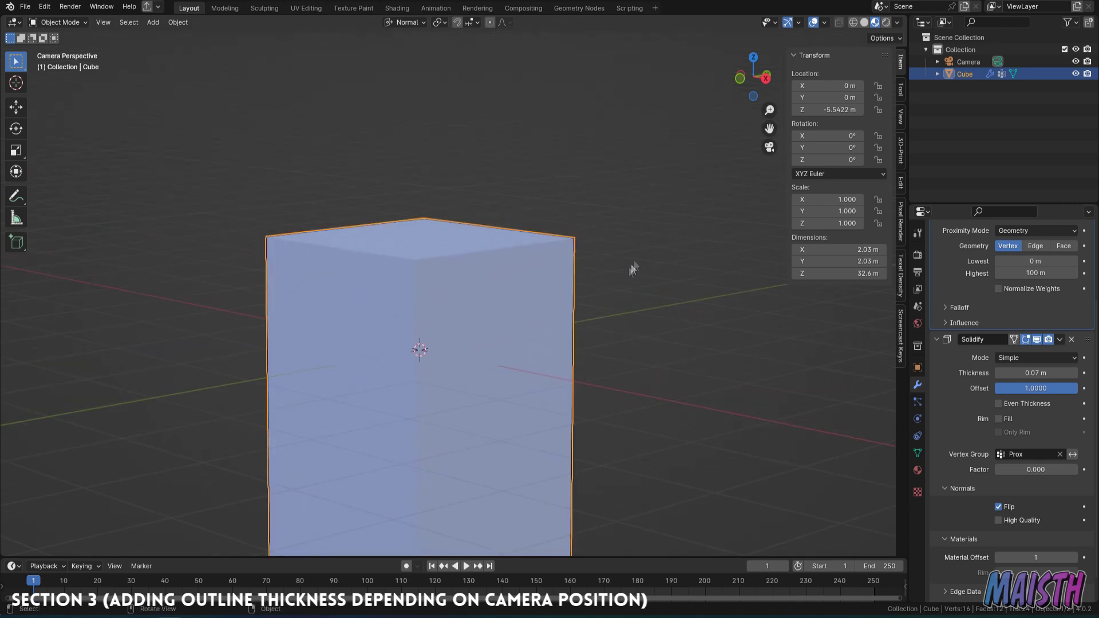
scroll(1039, 414, up, 2)
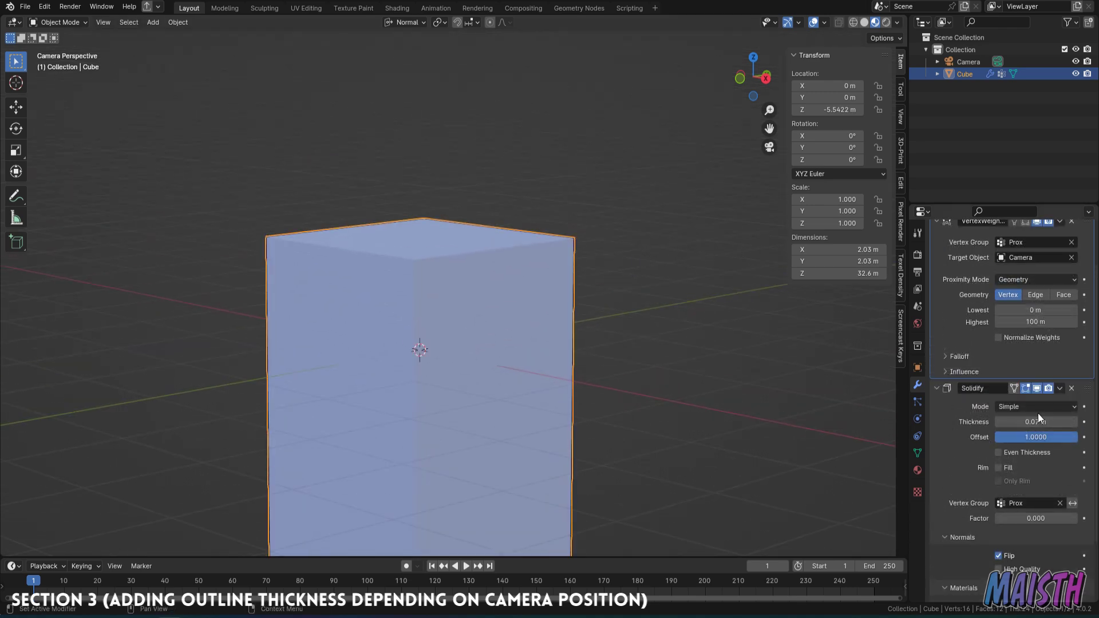
drag(1034, 419, 1071, 420)
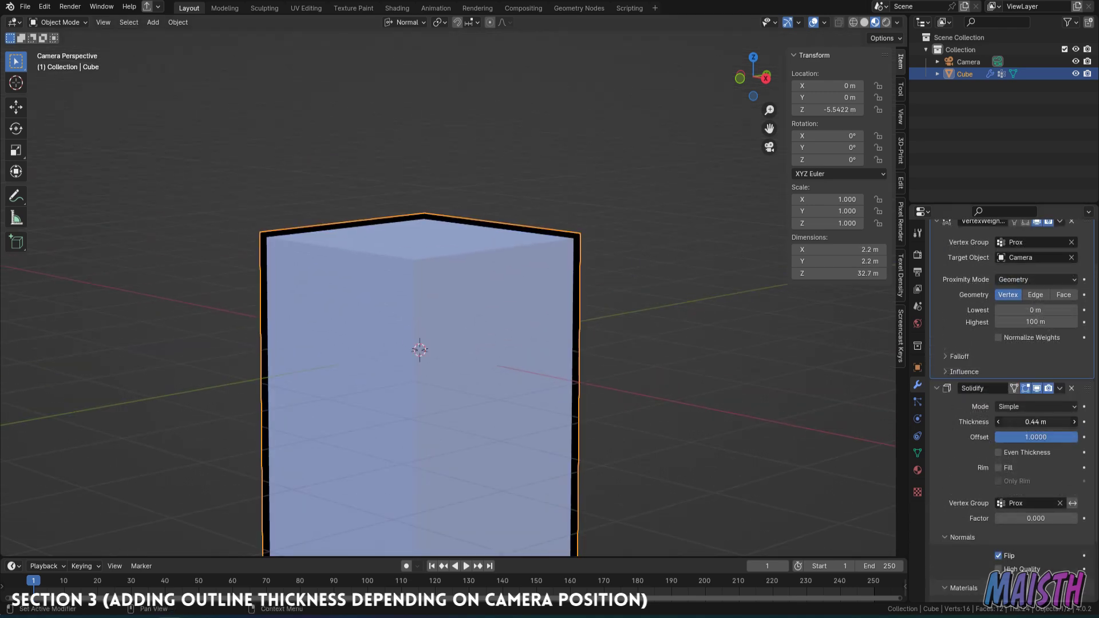
- Try moving the camera along its local Z axis, far from and close to the cube, to check the outline's thickness
middle_drag(724, 344, 579, 290)
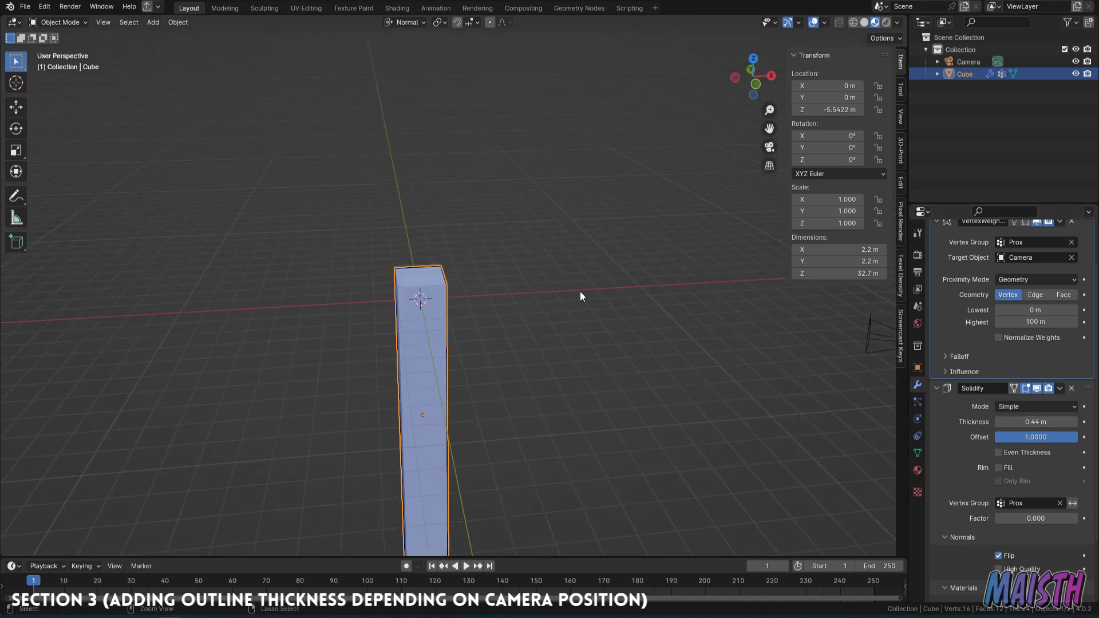
key(KP_0)
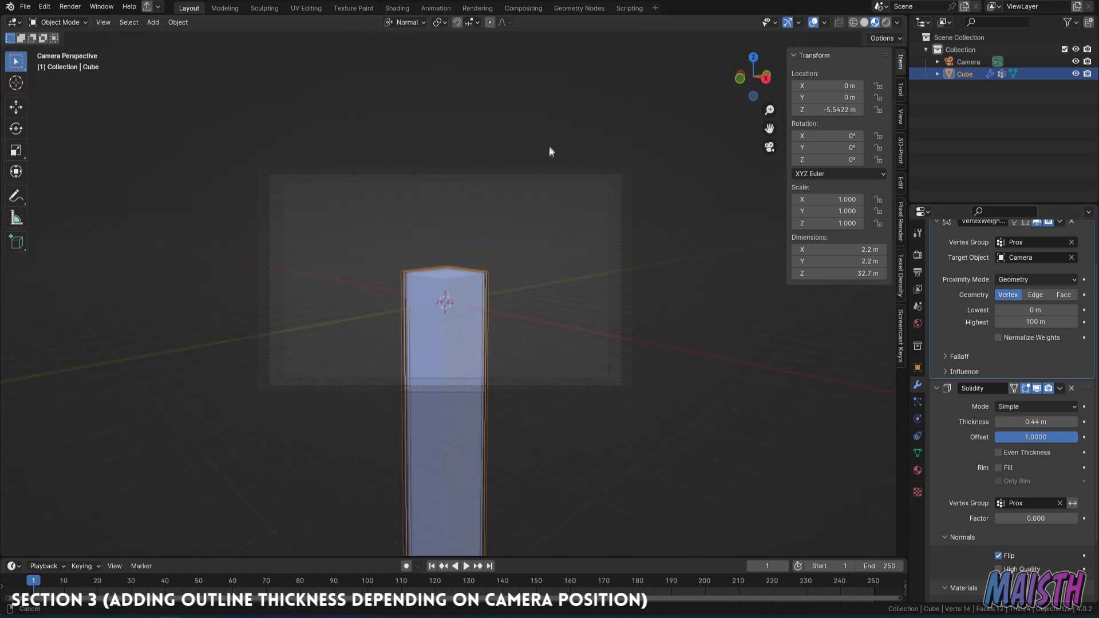
ctrl+middle_drag(549, 148, 553, 109)
click(556, 107)
key(g)
key(y)
key(z)
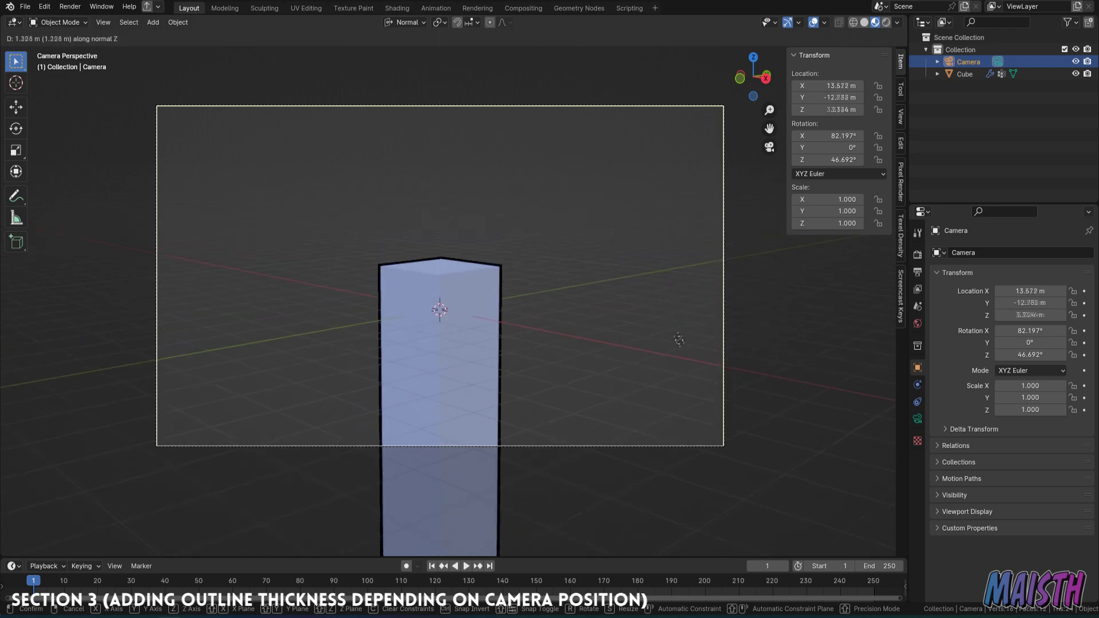
mouse_move(198, 279)
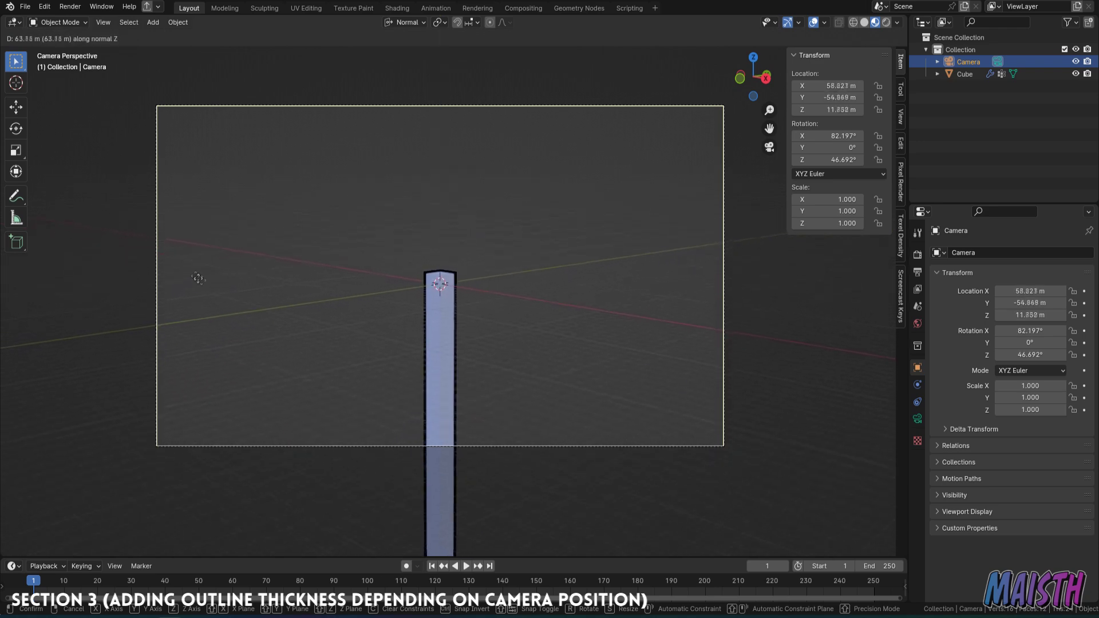
mouse_move(266, 220)
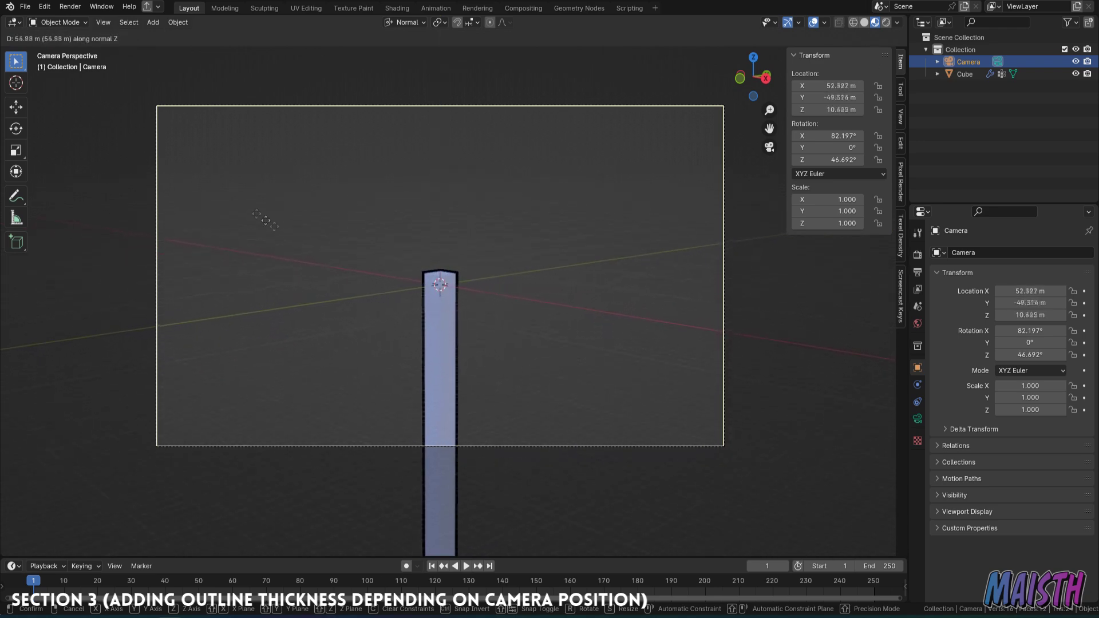
mouse_move(533, 57)
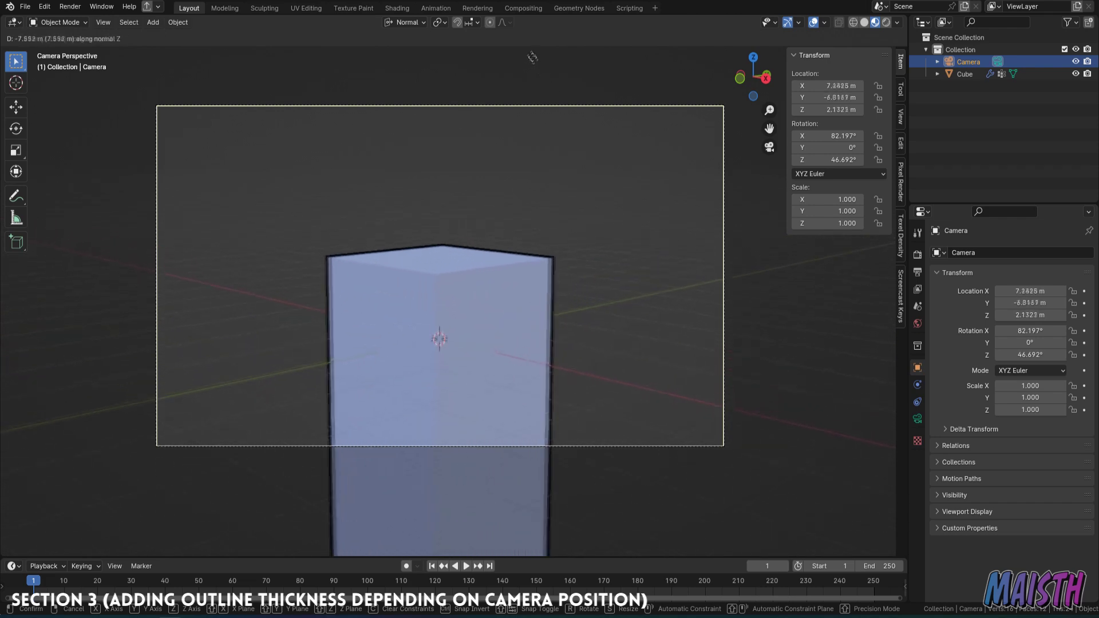
mouse_move(504, 521)
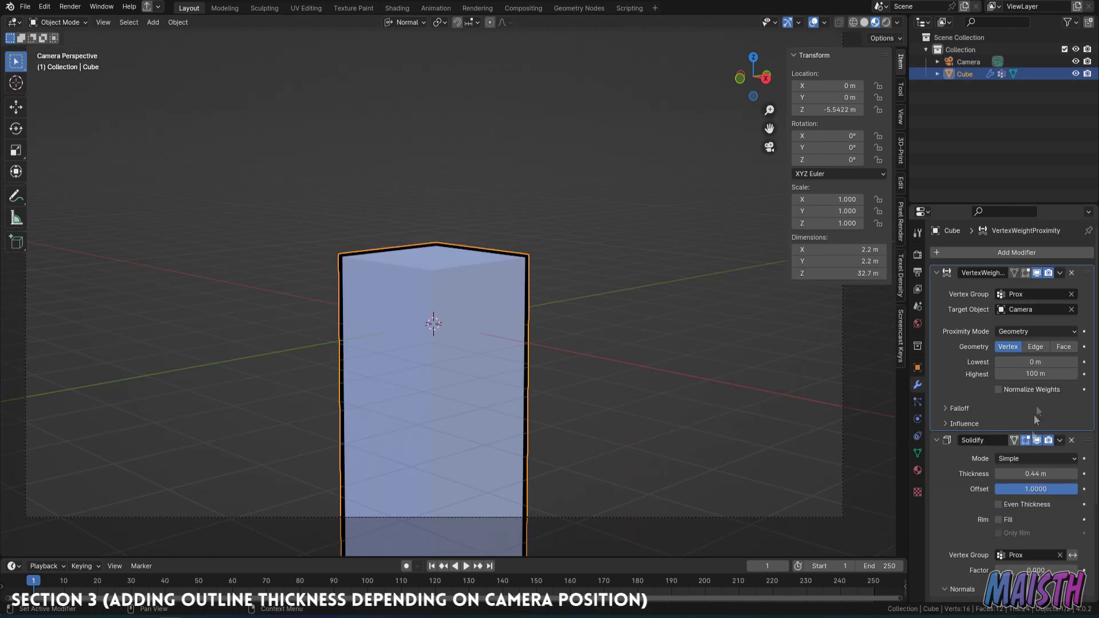
- Set the Solidify thickness to 1.12 m and test the outline by moving the camera away along its local Z axis
drag(1033, 473, 1072, 473)
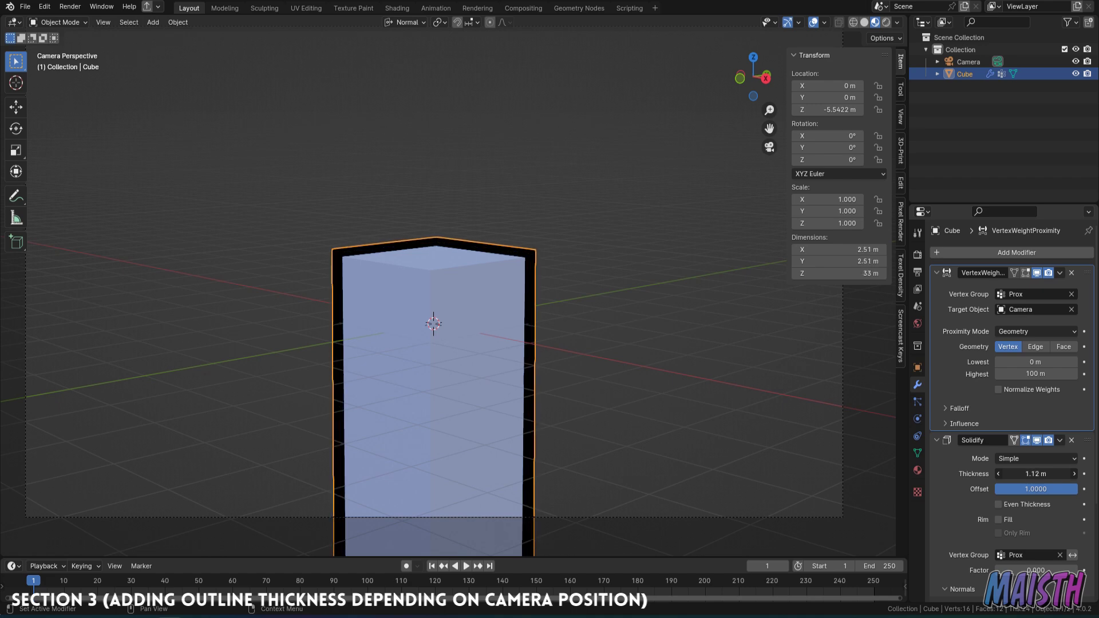
click(844, 359)
key(g)
key(z)
key(z)
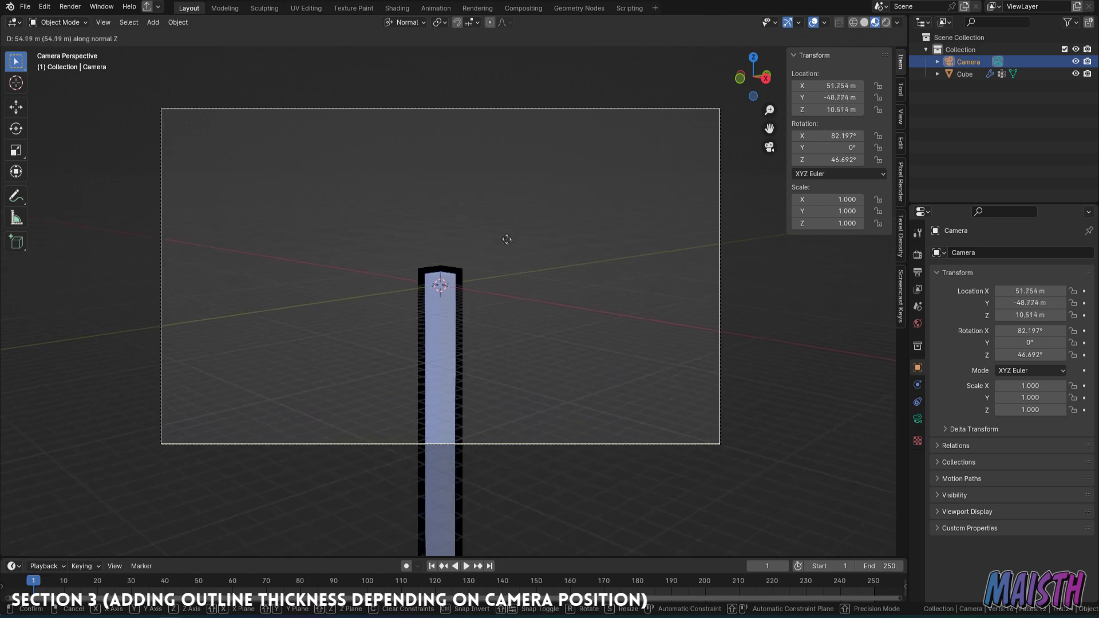
key(Escape)
- Select the cube, enter 100 m as the proximity modifier's Highest distance and set the Solidify thickness to 0.37 m
click(484, 341)
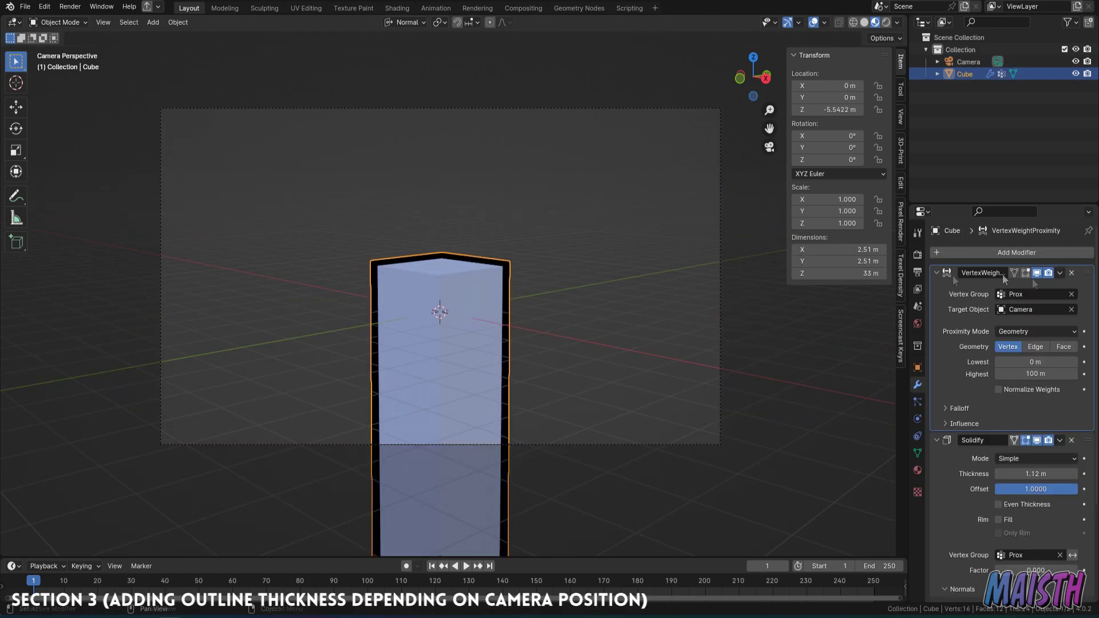
click(1055, 372)
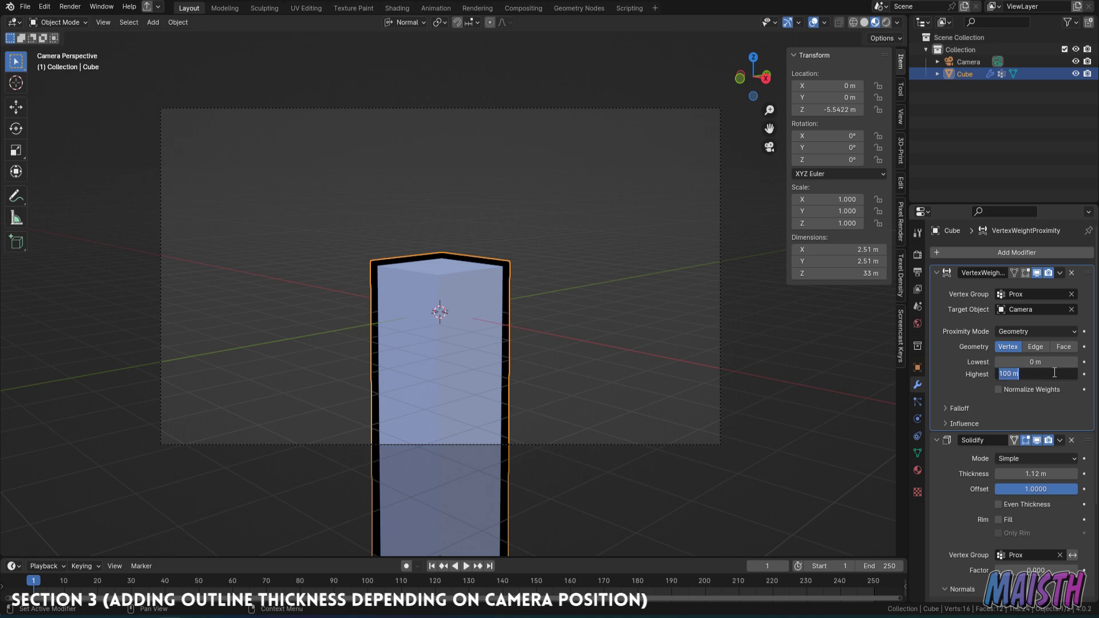
key(Return)
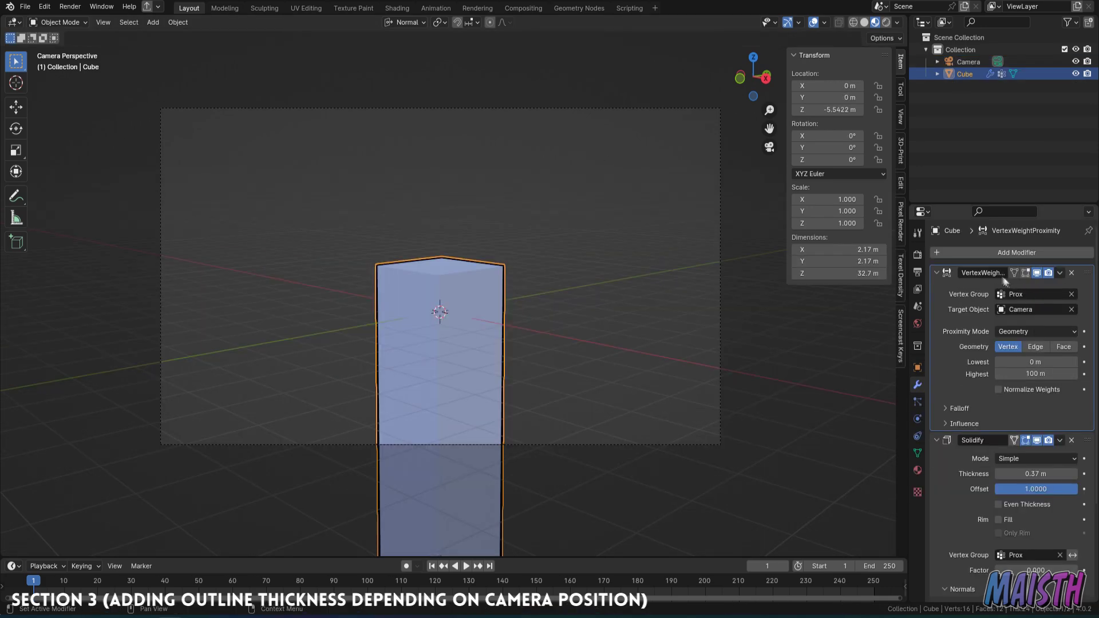
ctrl+middle_drag(966, 289, 995, 266)
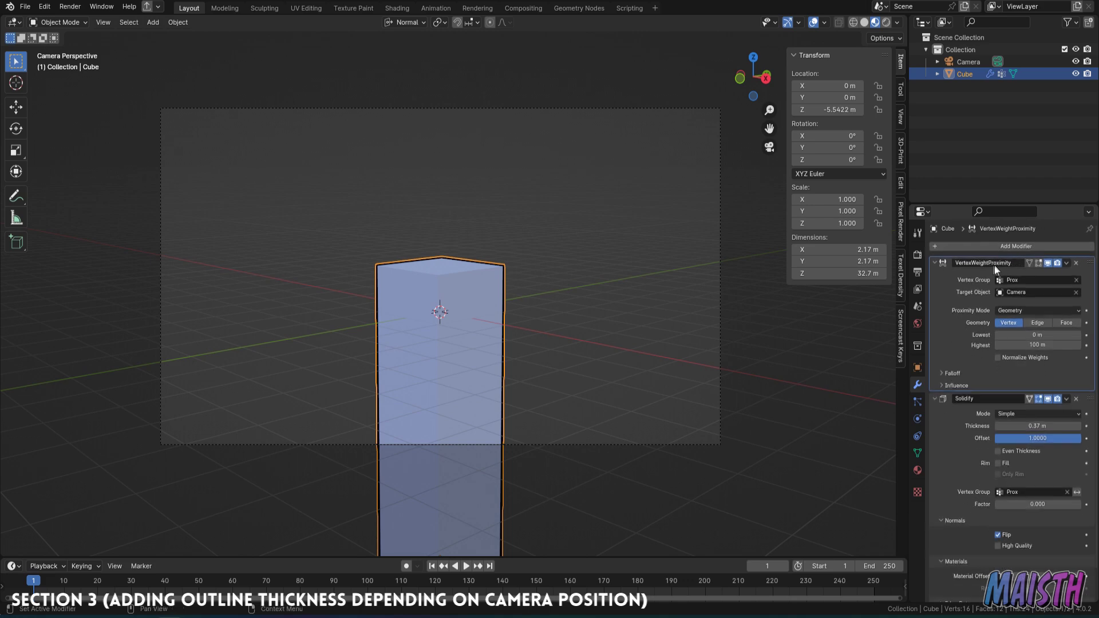